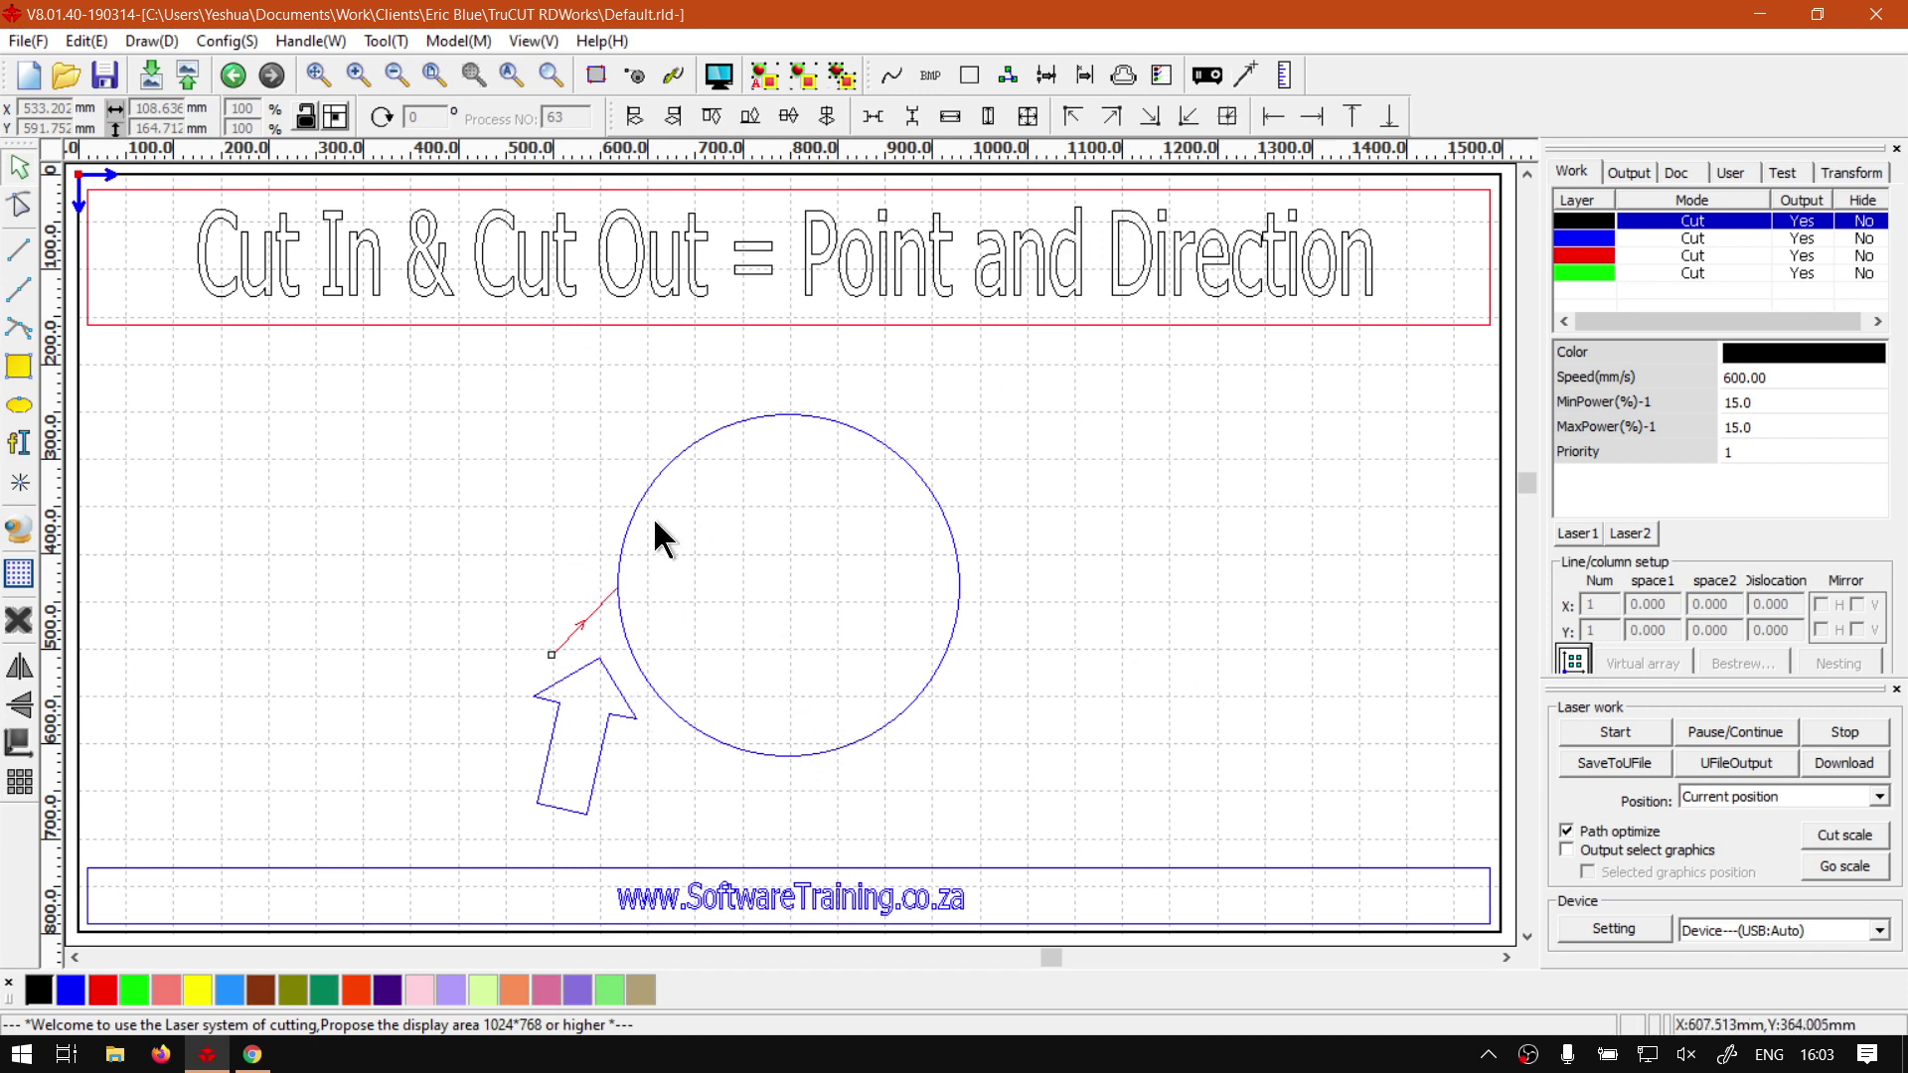
Select the circle and open the Edit menu
click(651, 487)
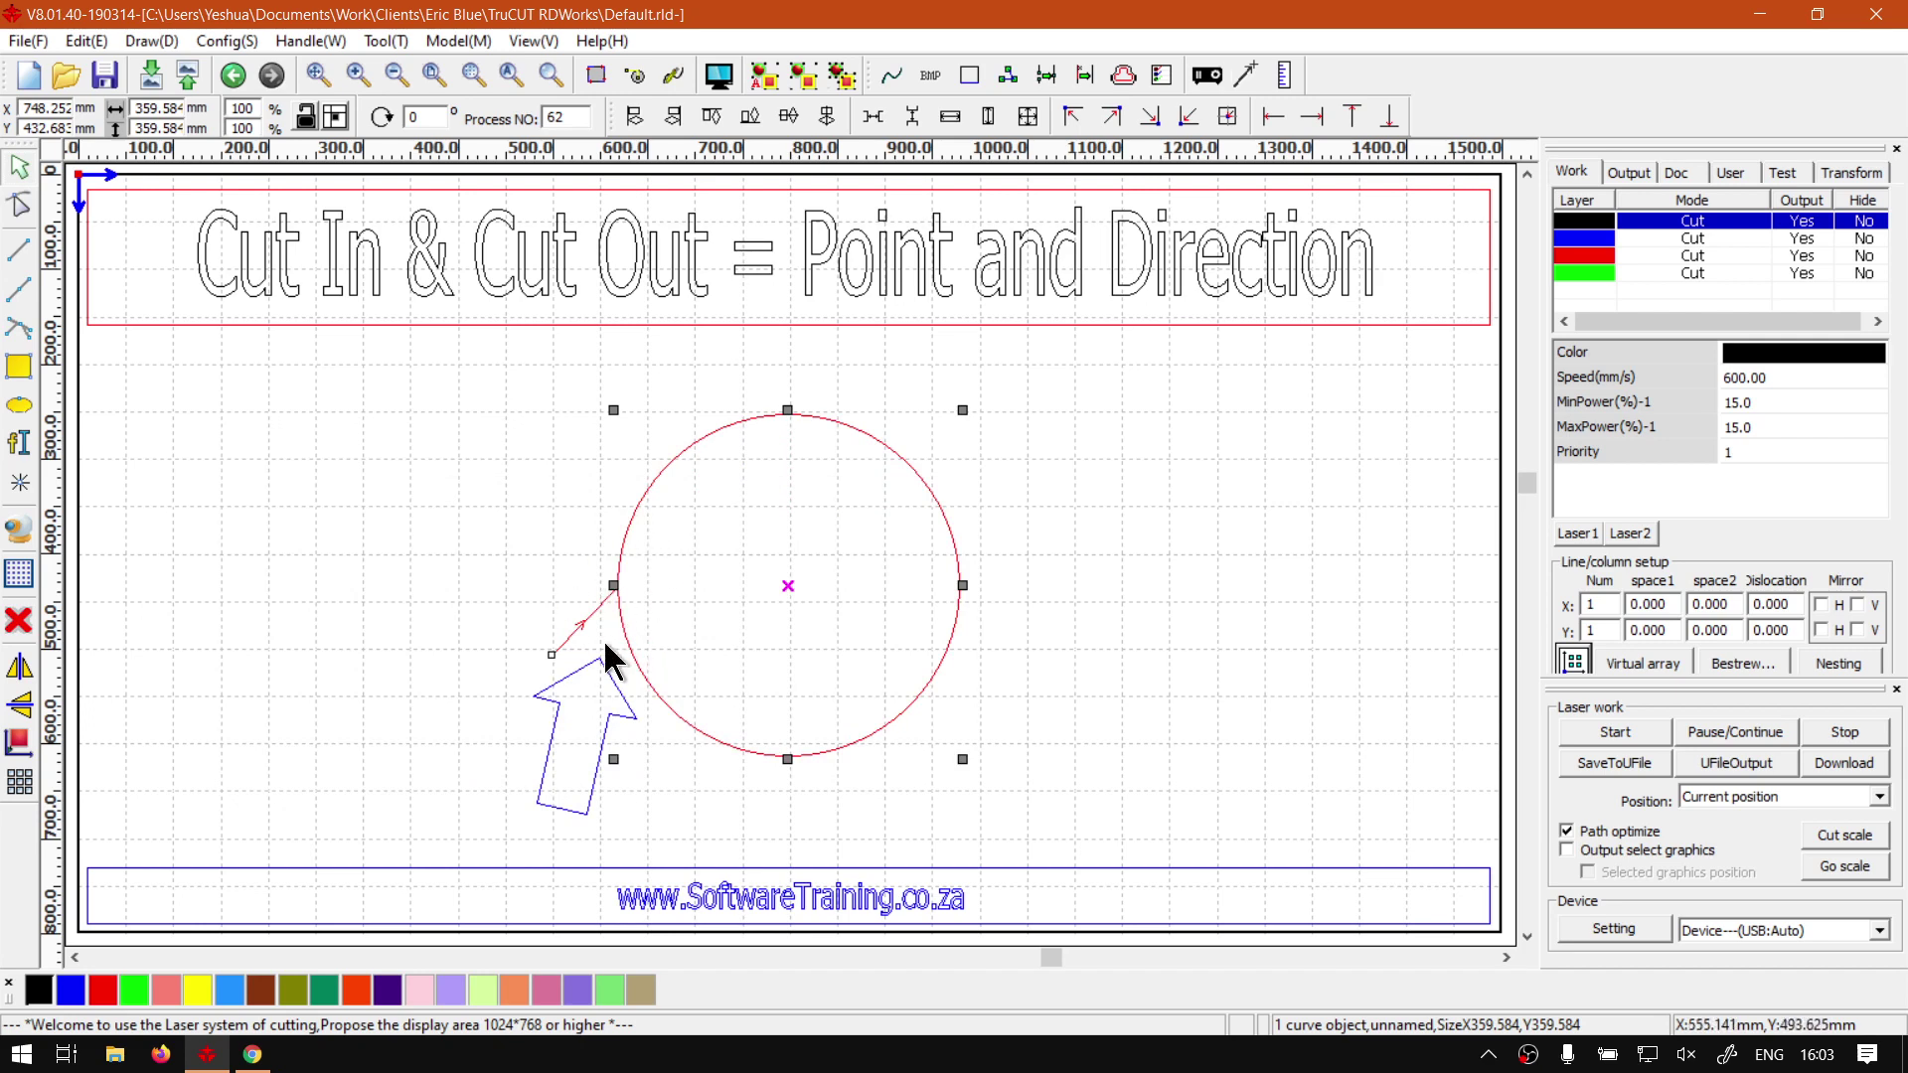
click(91, 43)
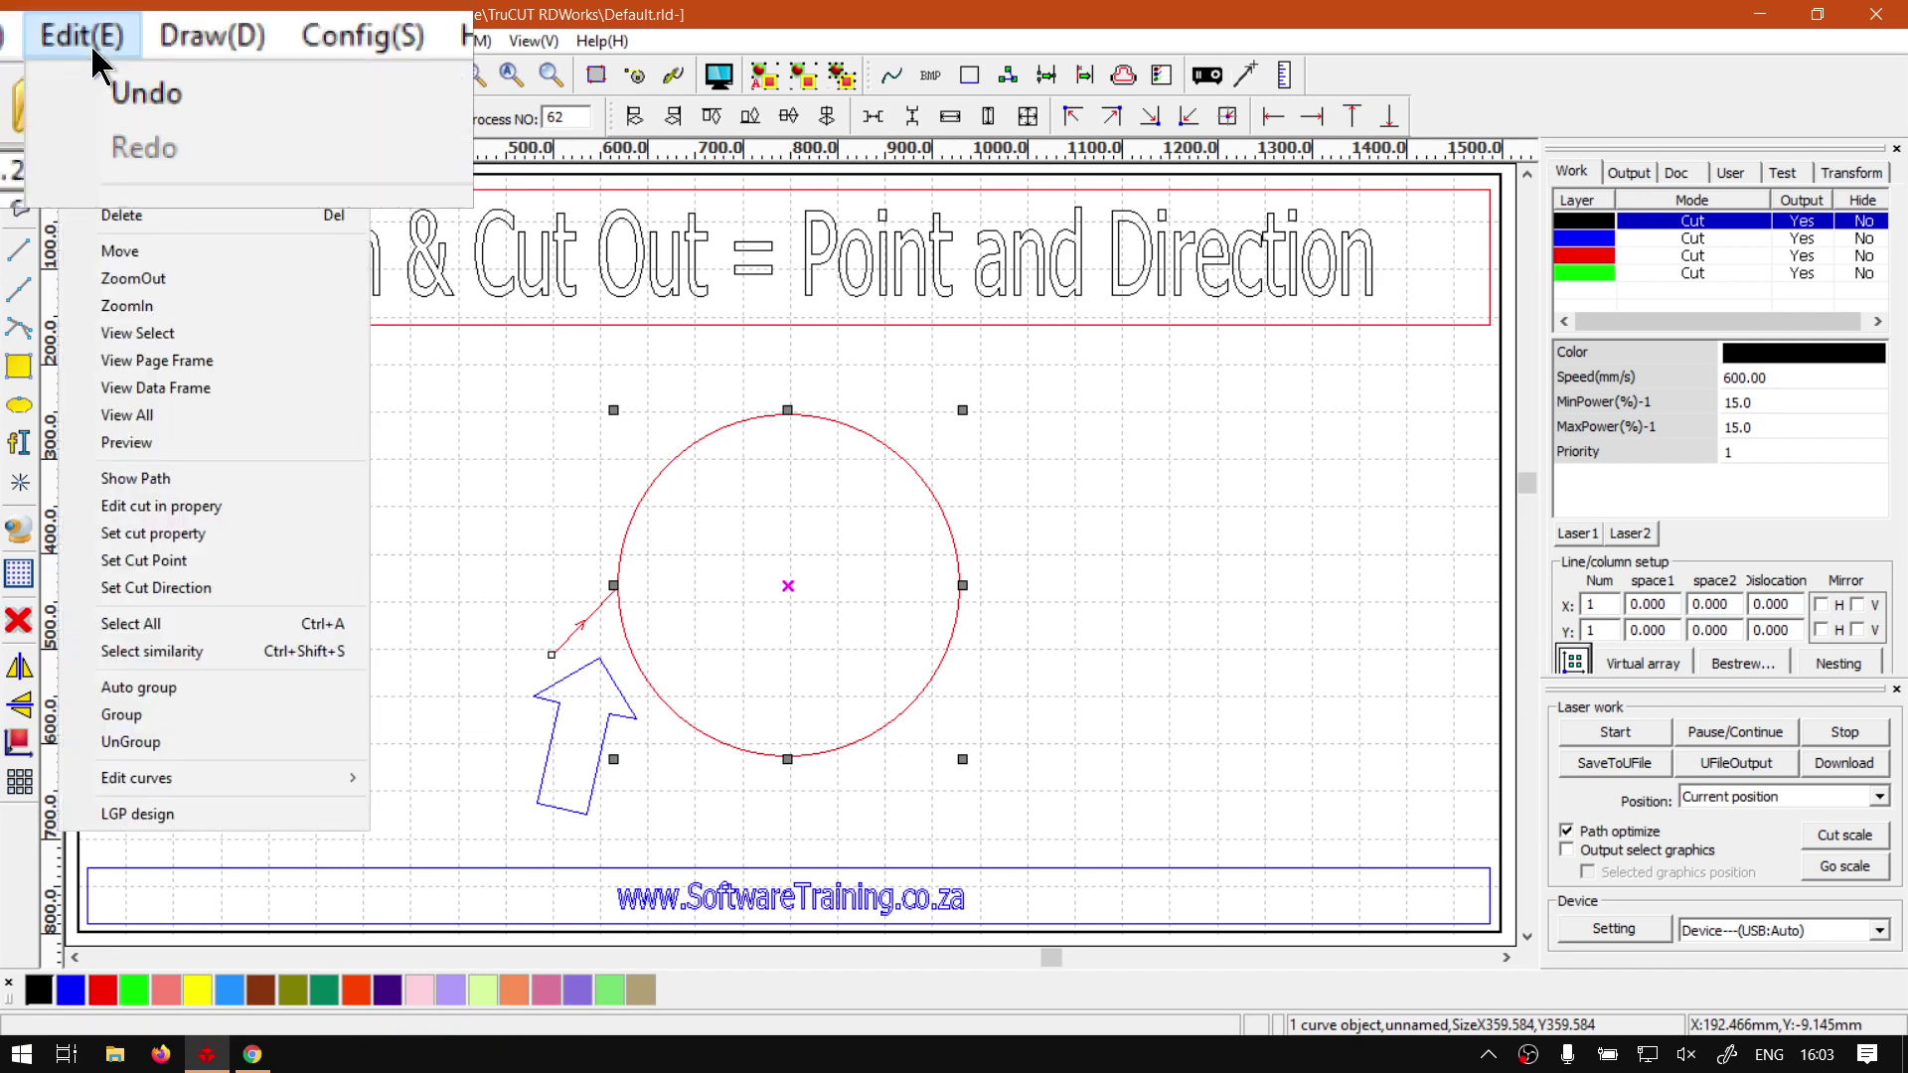
Enable Edit > Set Cut Point and confirm the mode is ticked in the menu
click(131, 558)
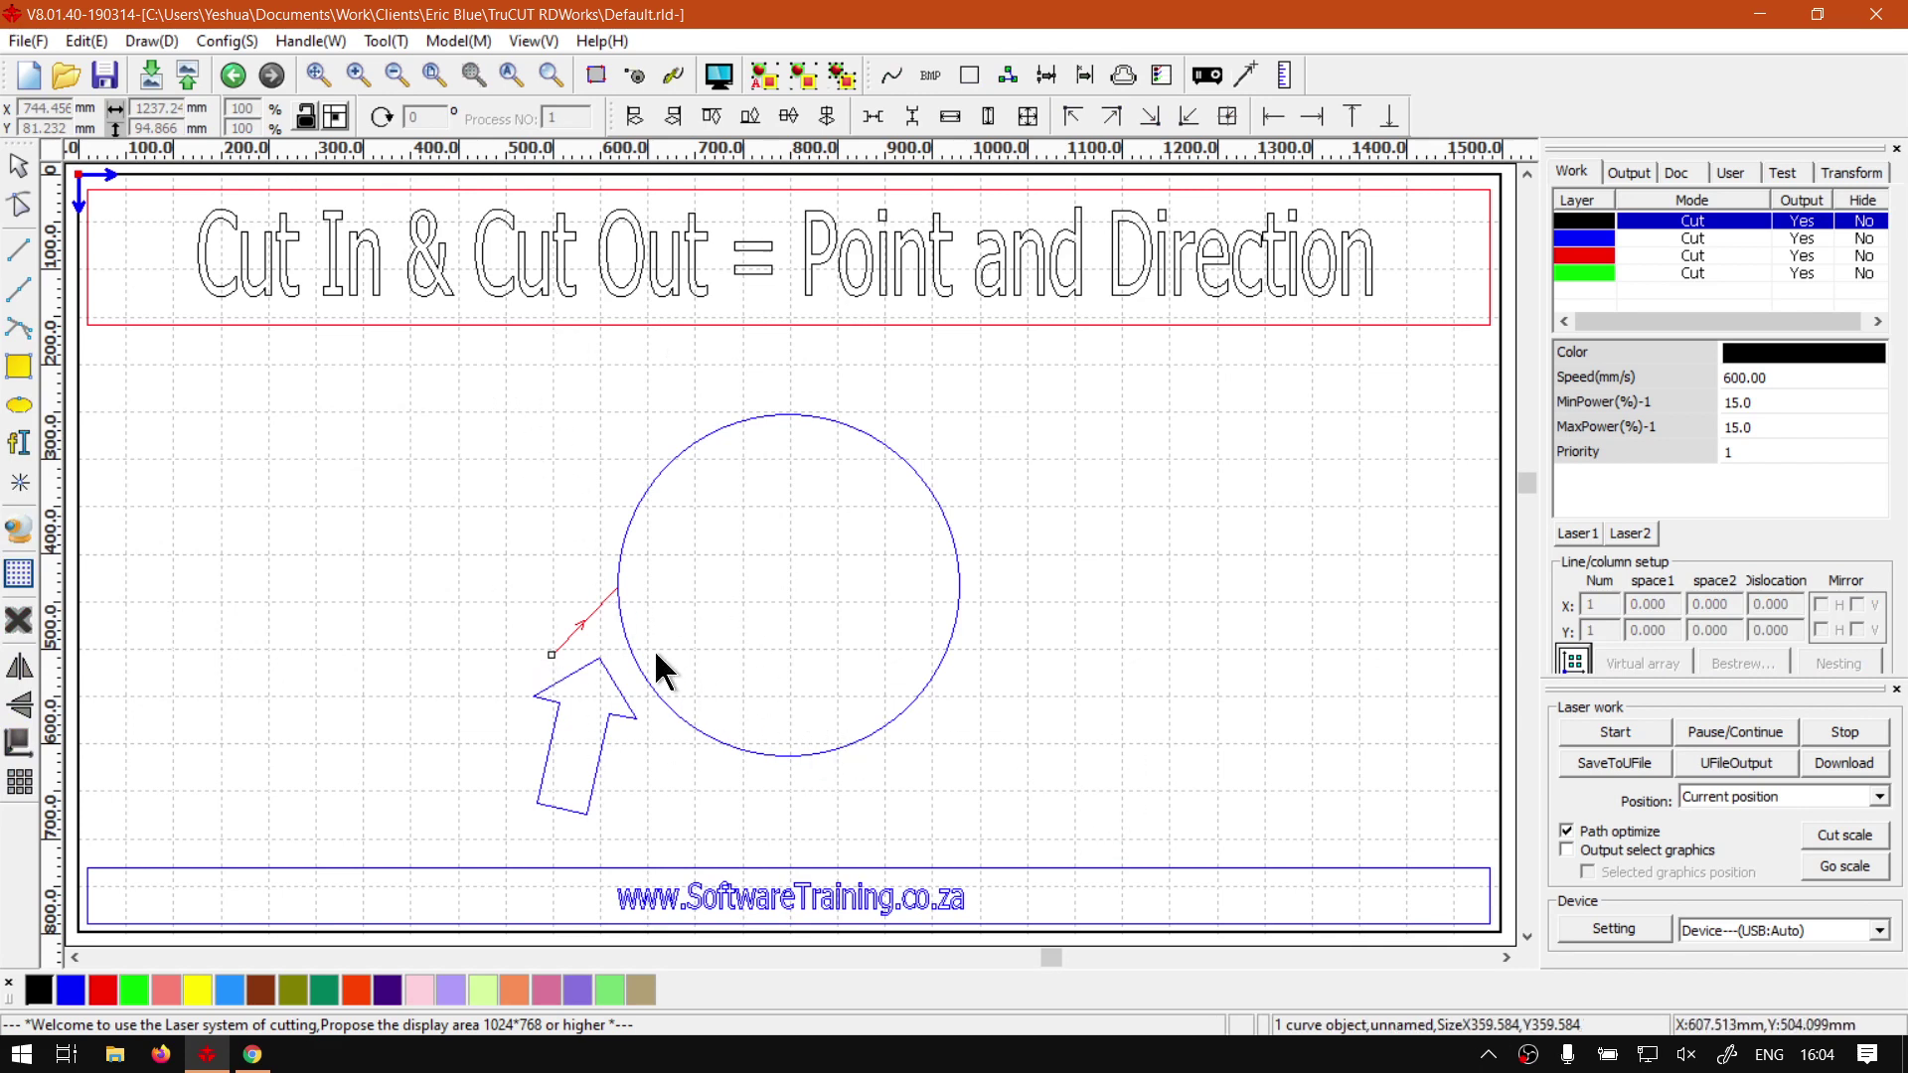
click(86, 40)
click(189, 561)
click(87, 41)
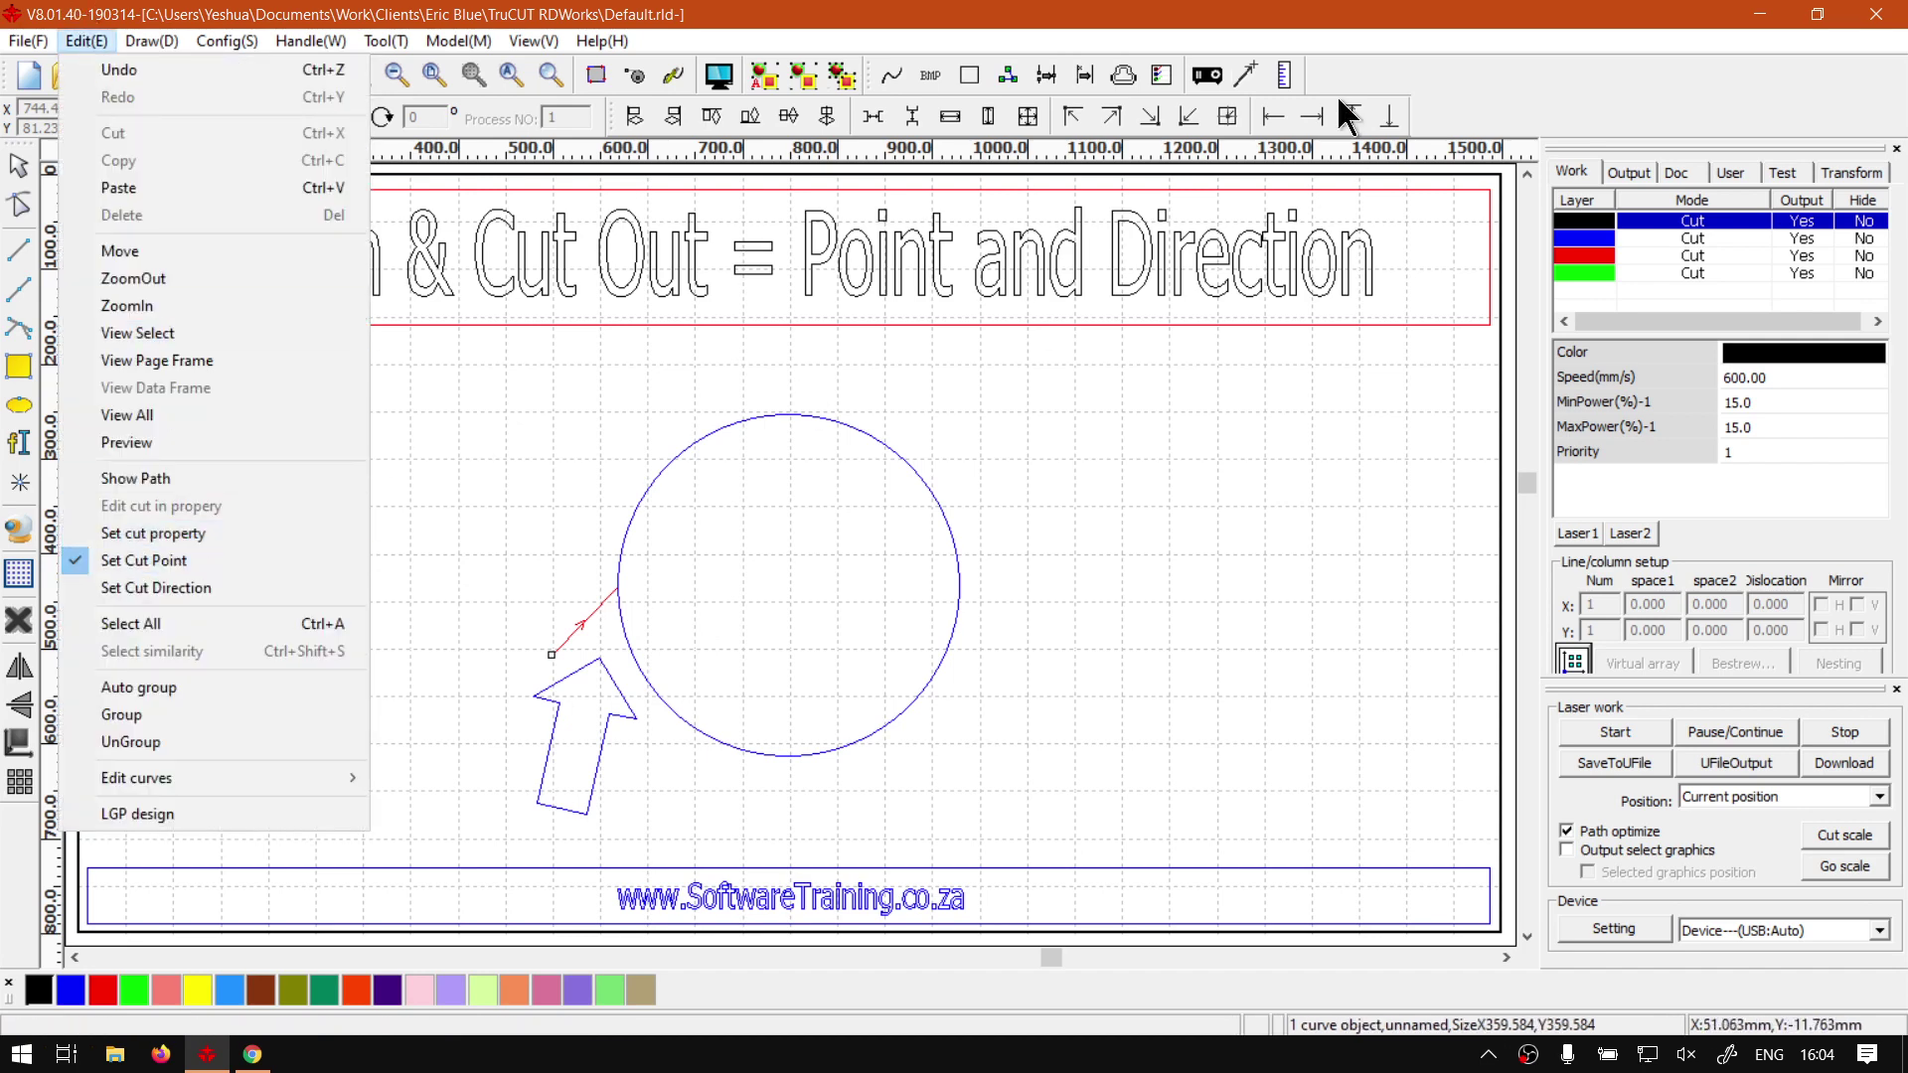
click(1301, 30)
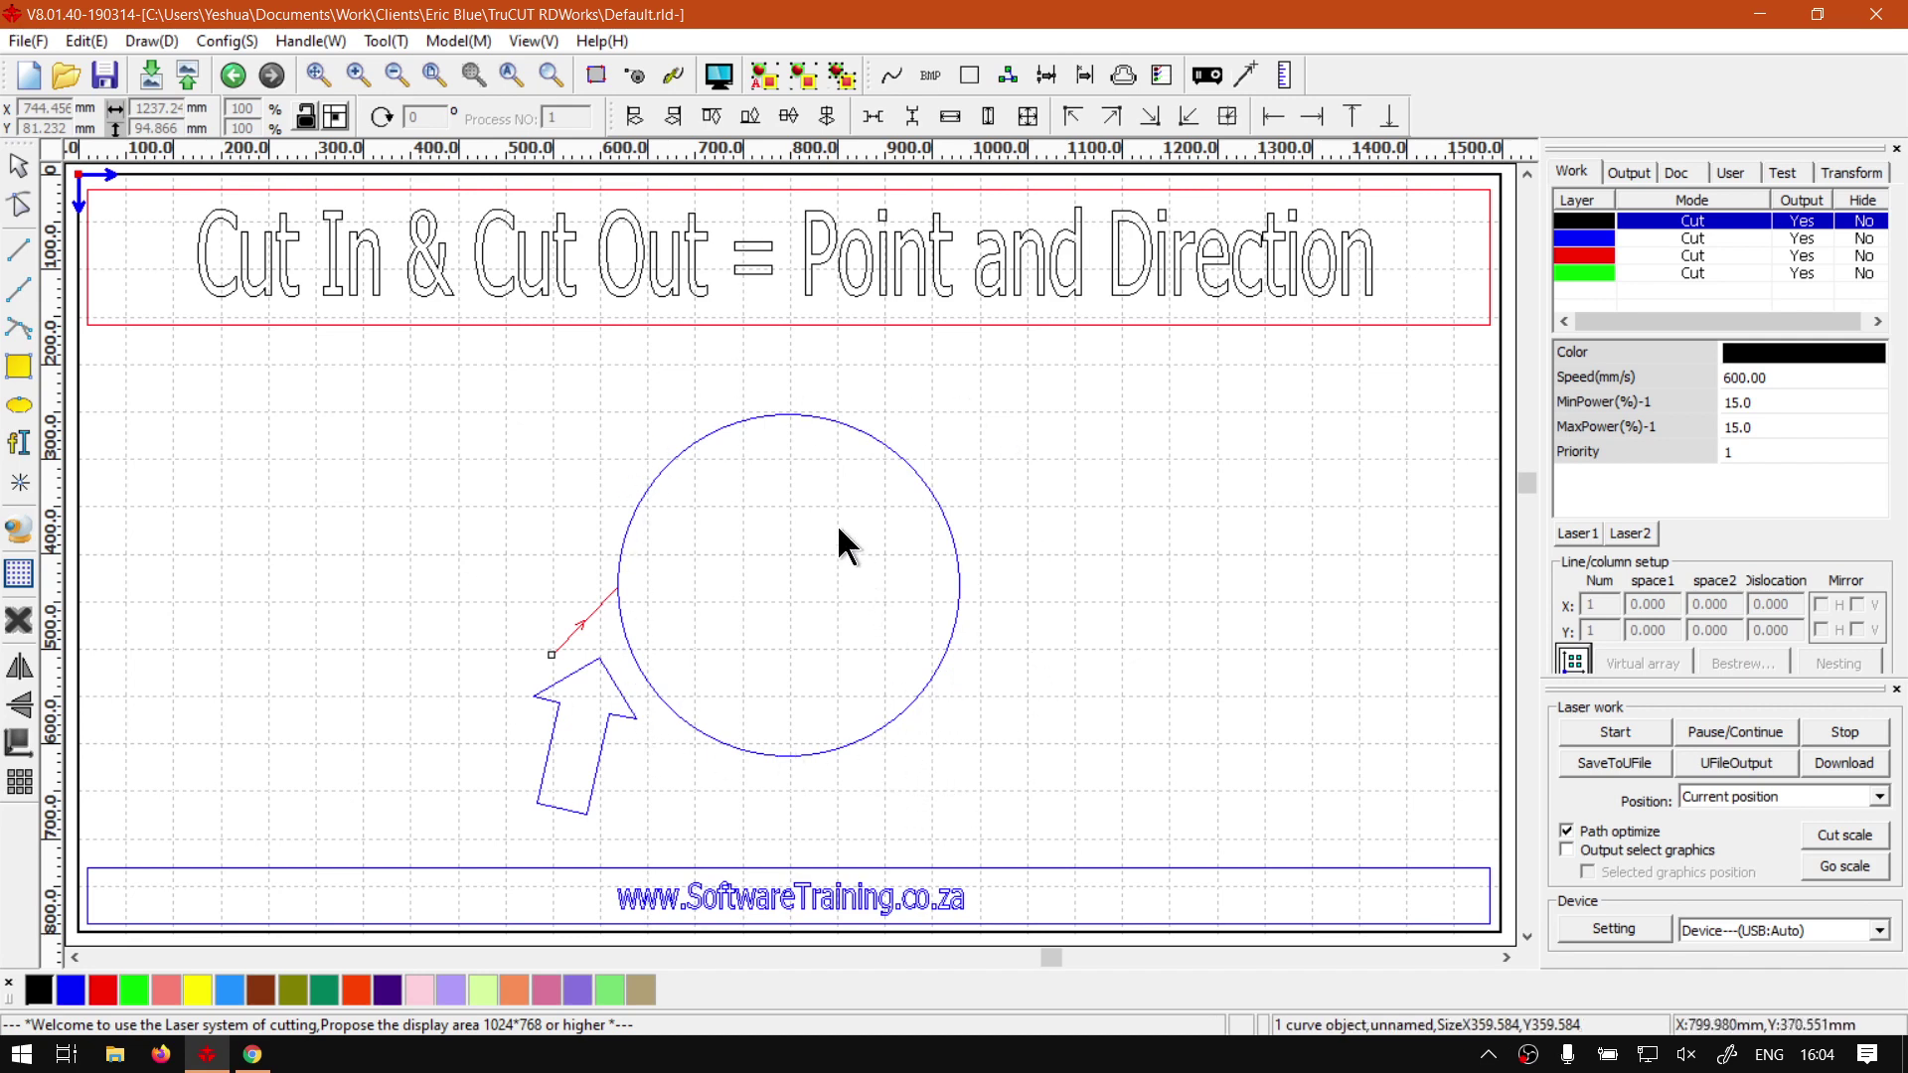
Select the circle and make its top node the cut start point
click(670, 458)
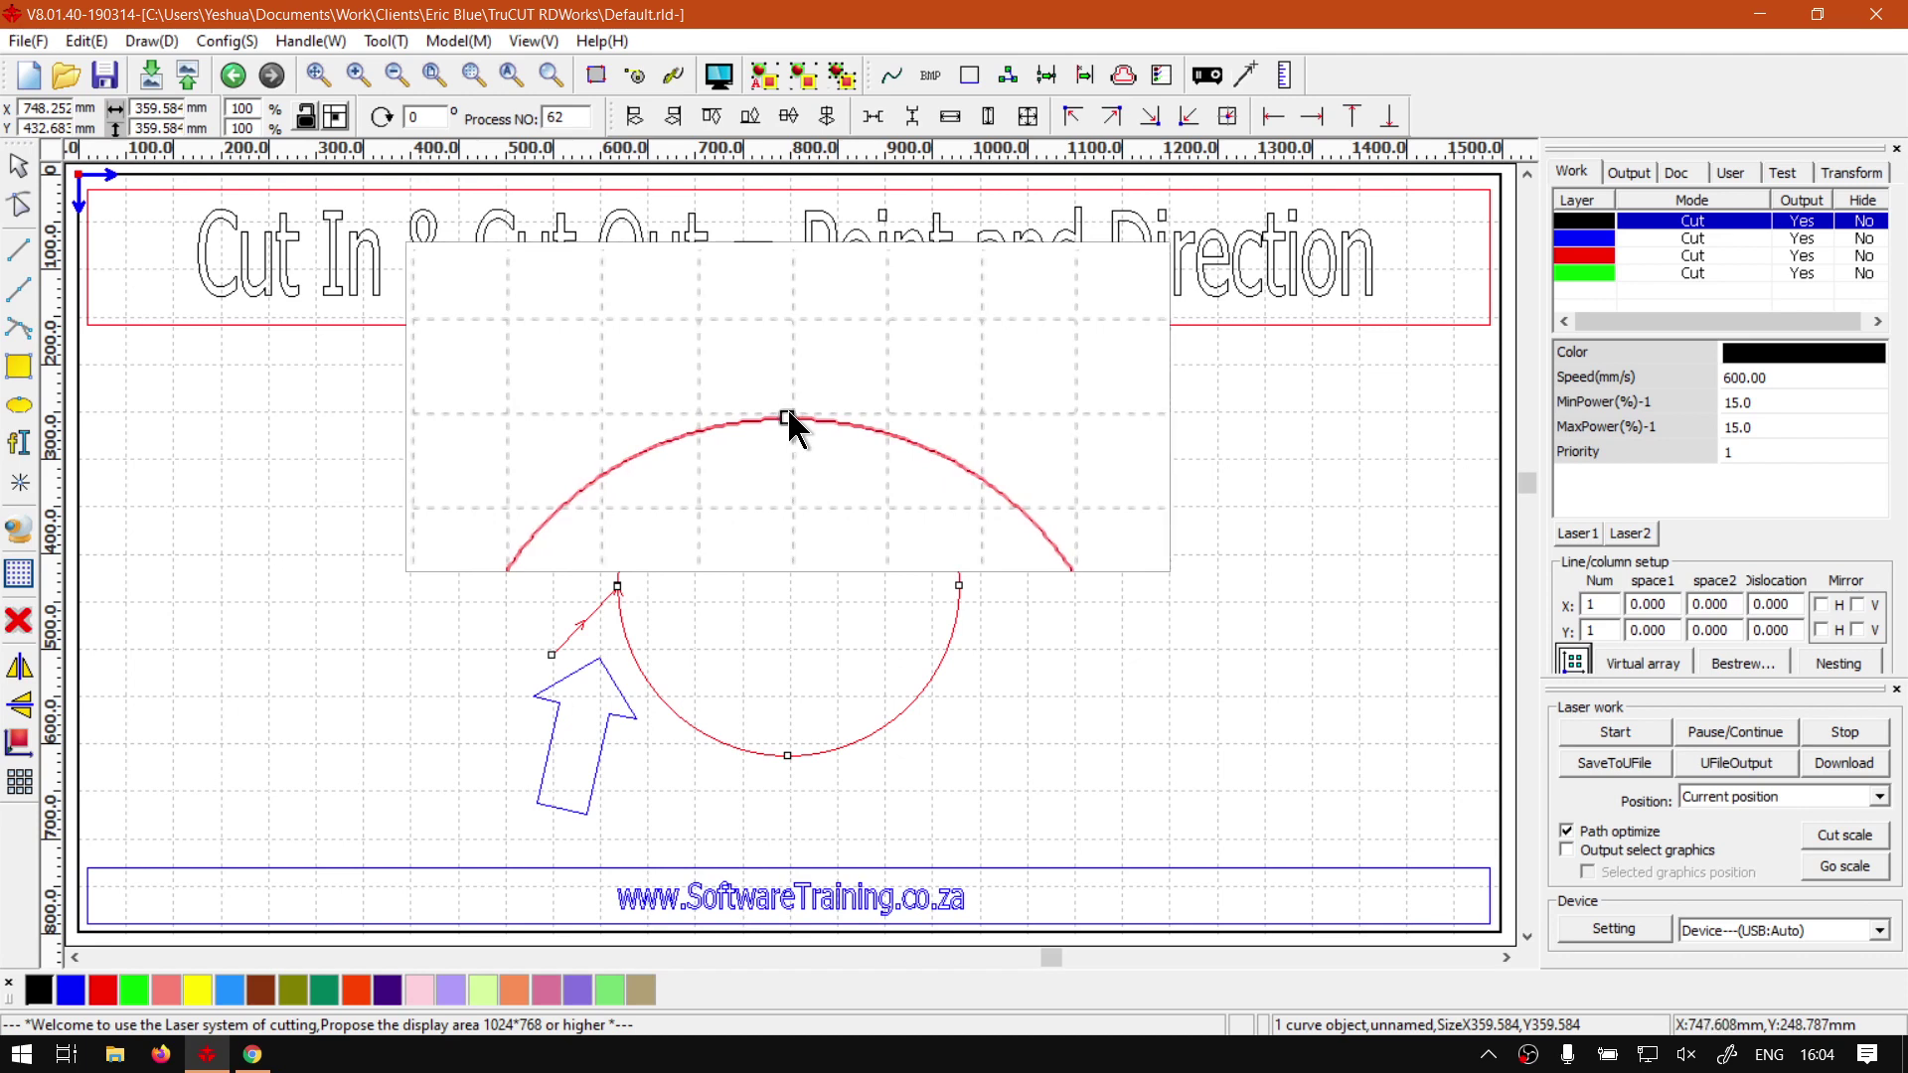
click(787, 413)
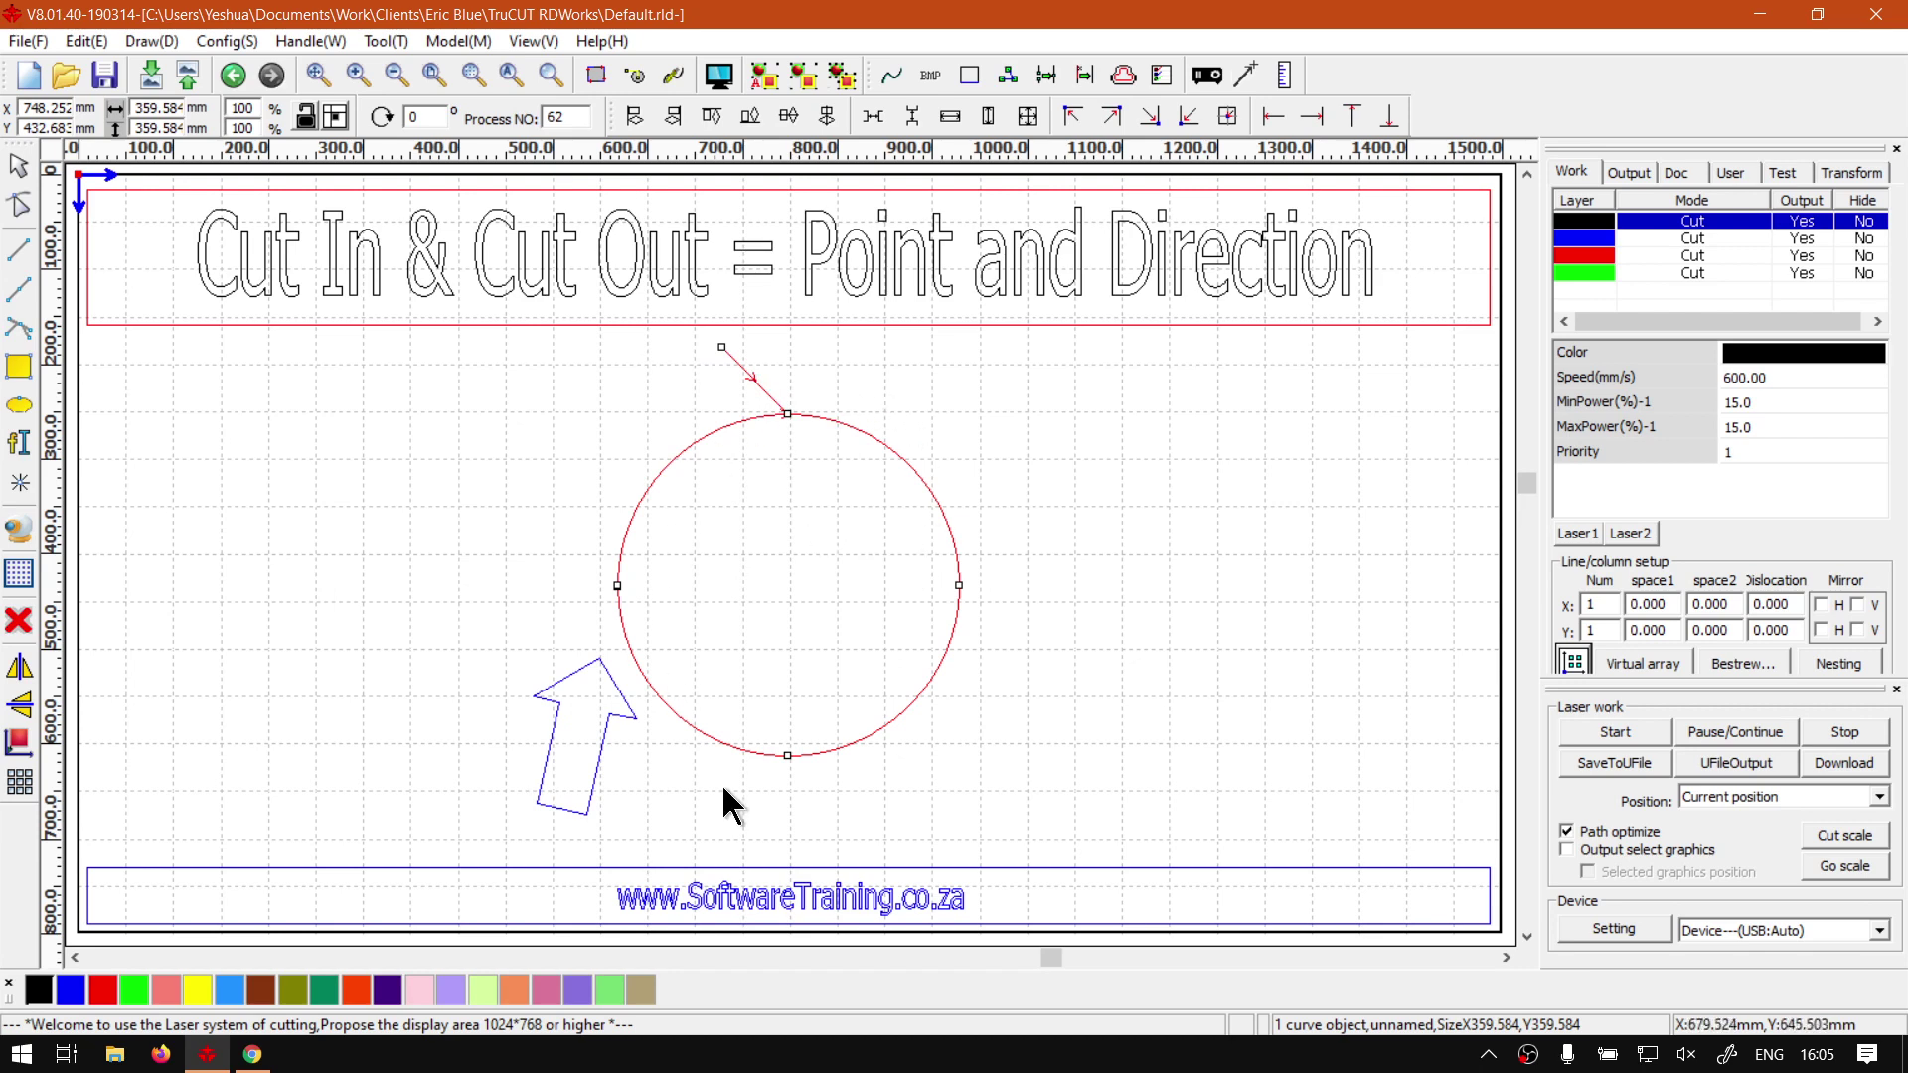
Clear the selection and switch off Edit > Set Cut Point
click(962, 431)
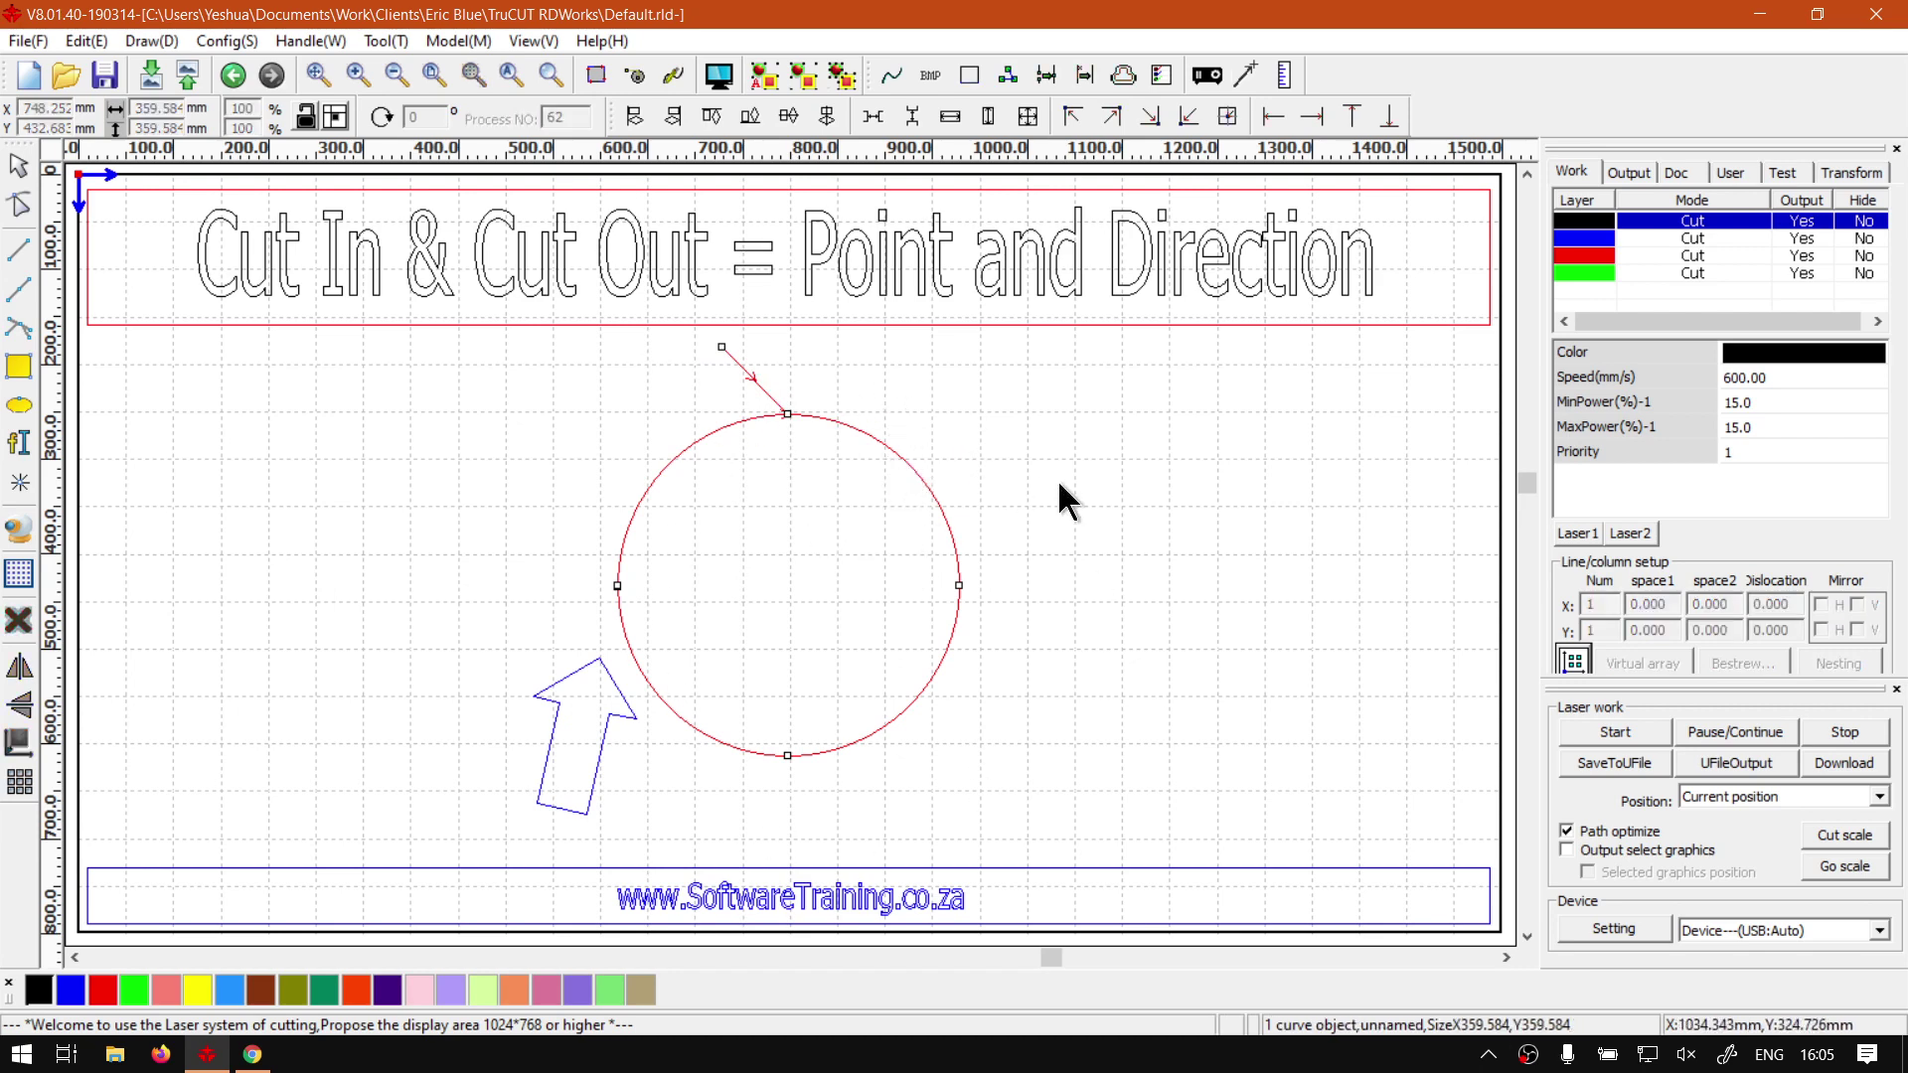
click(86, 41)
click(146, 560)
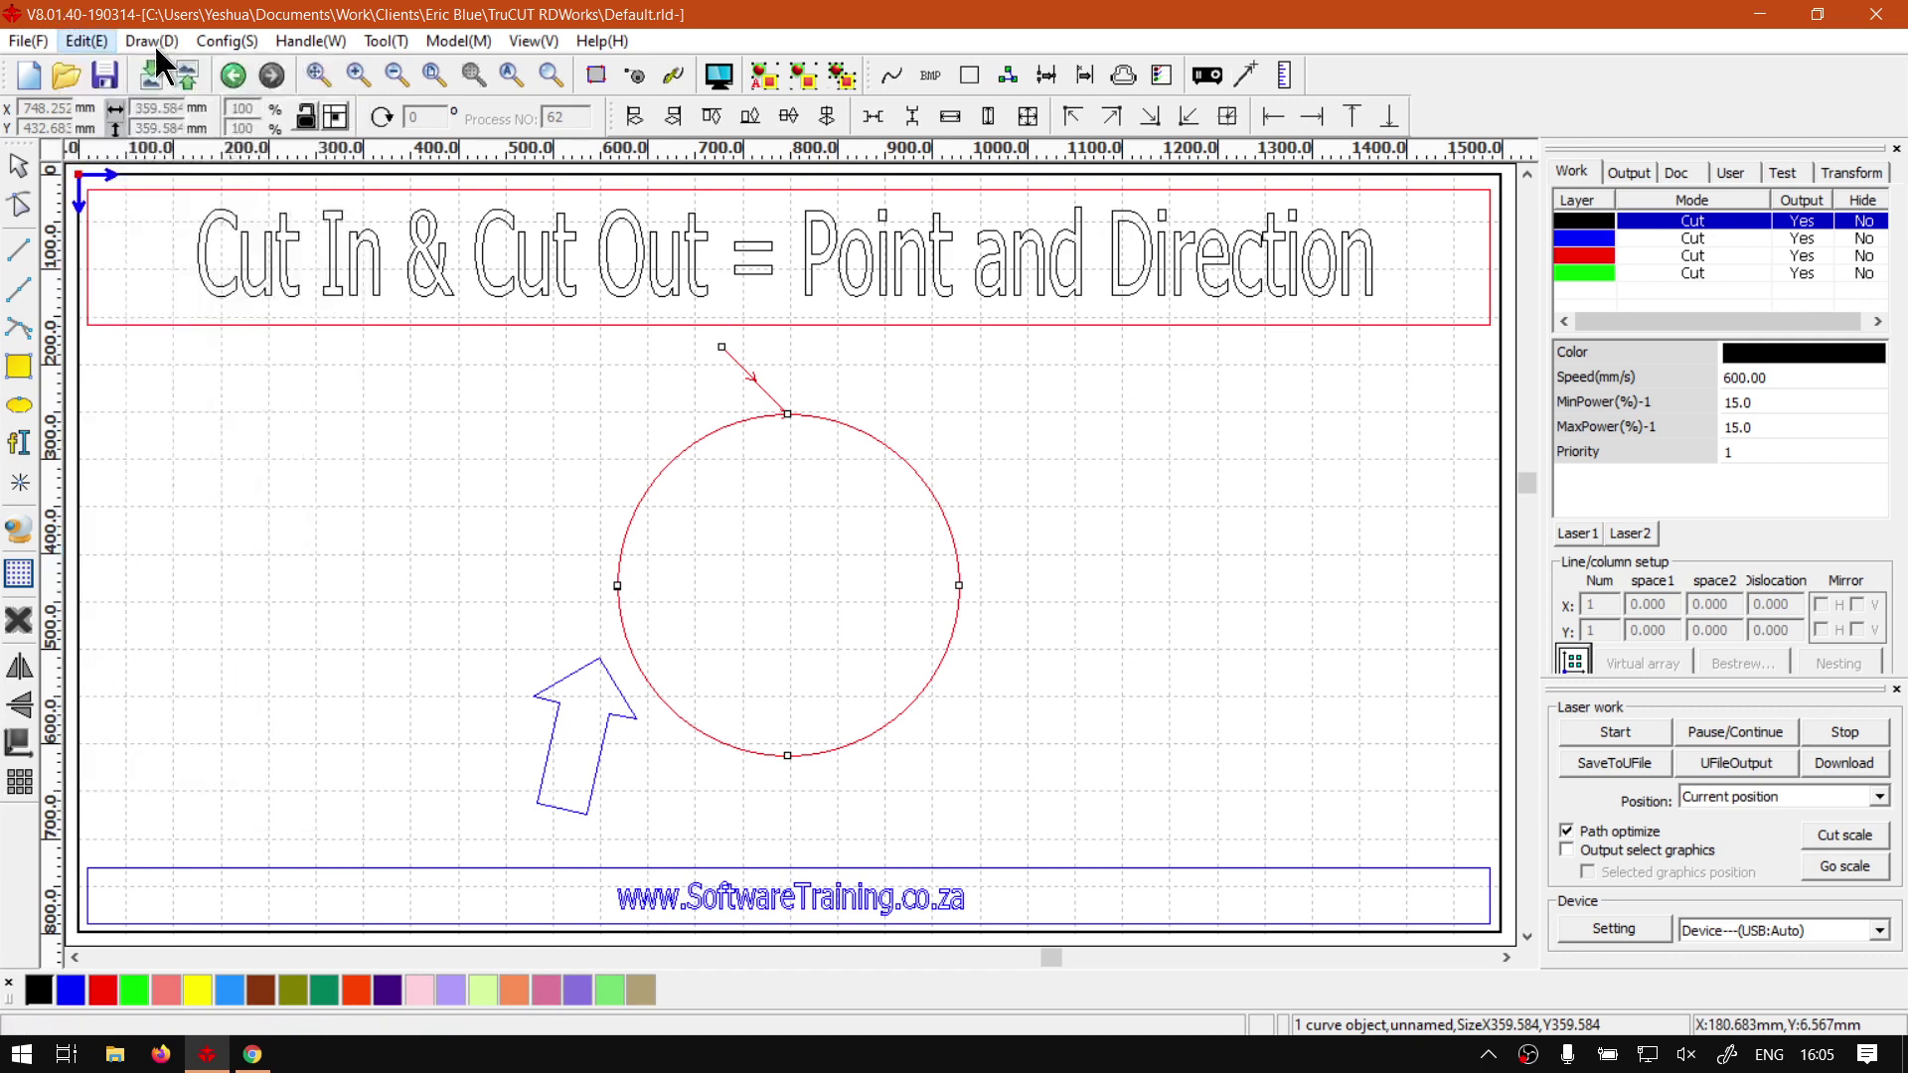
Select the circle, then the title text, then clear the selection on the canvas
click(954, 656)
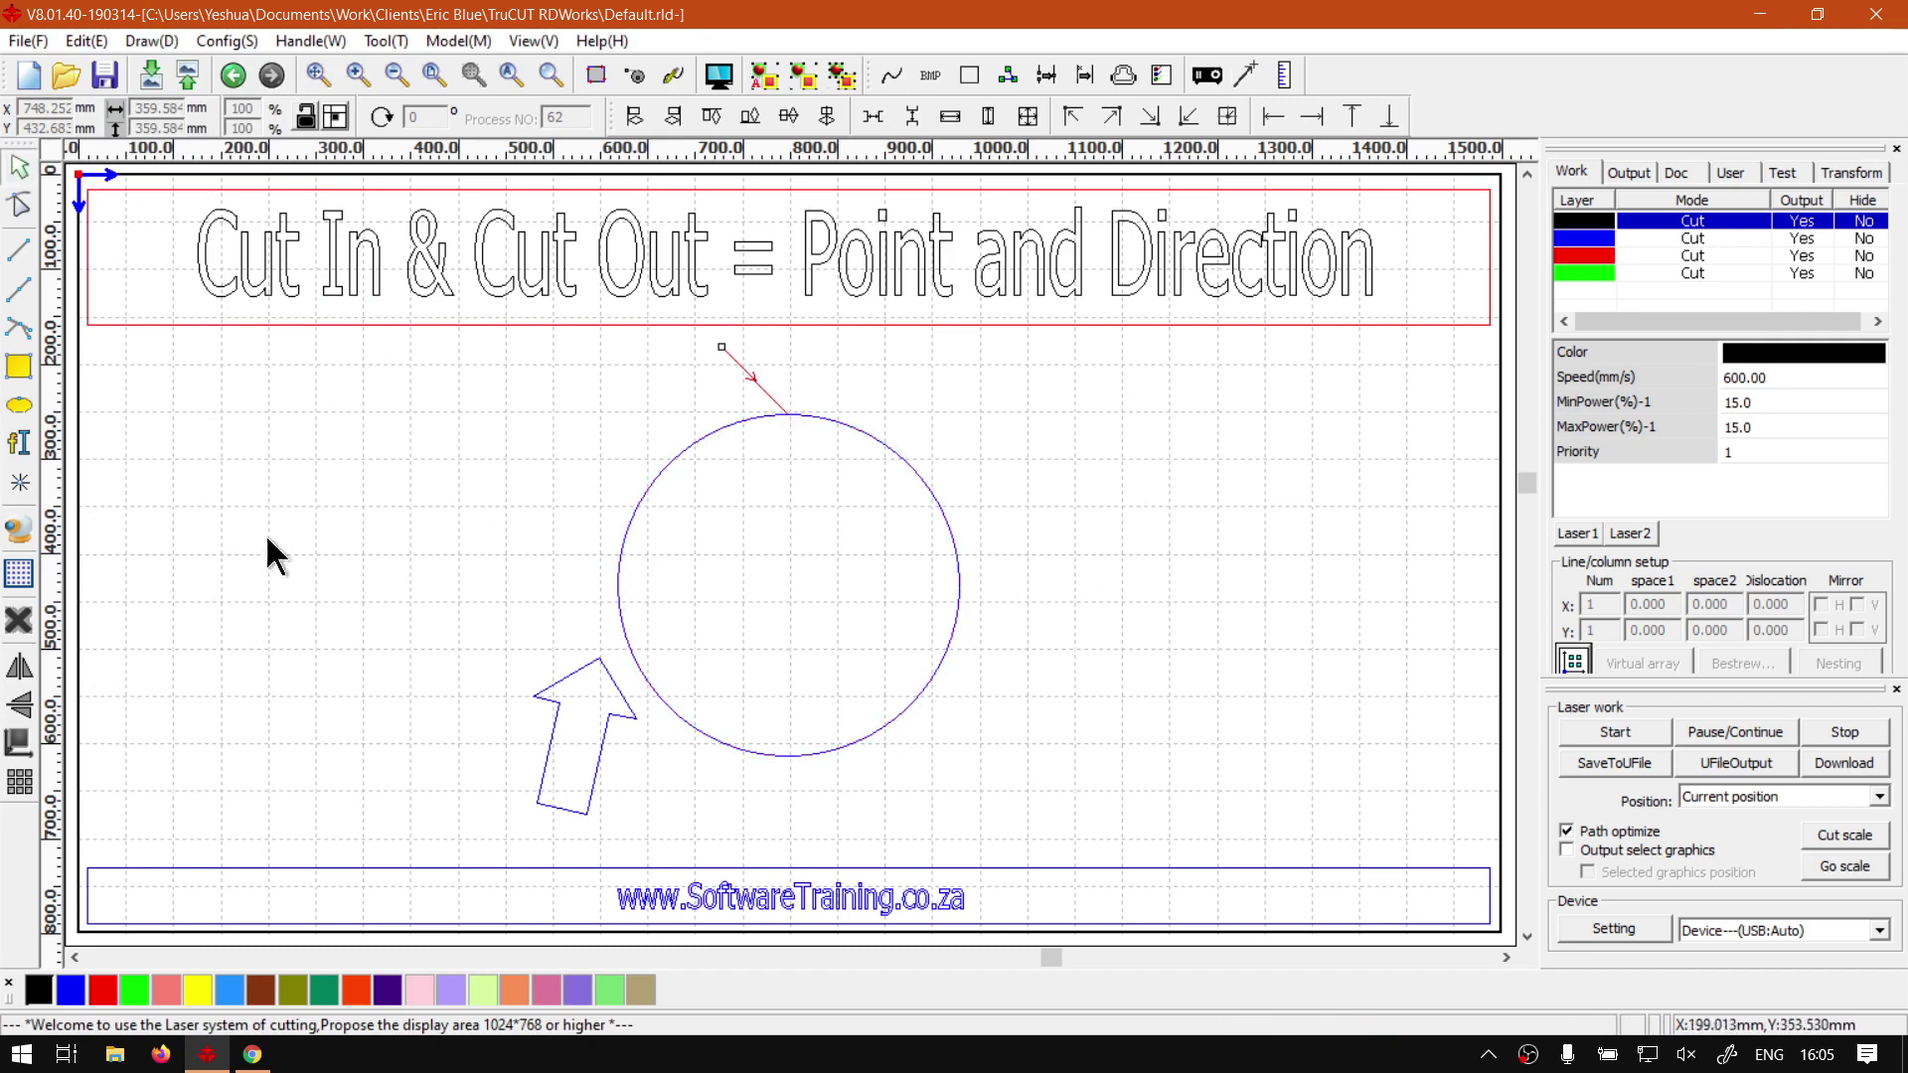
click(947, 636)
click(815, 268)
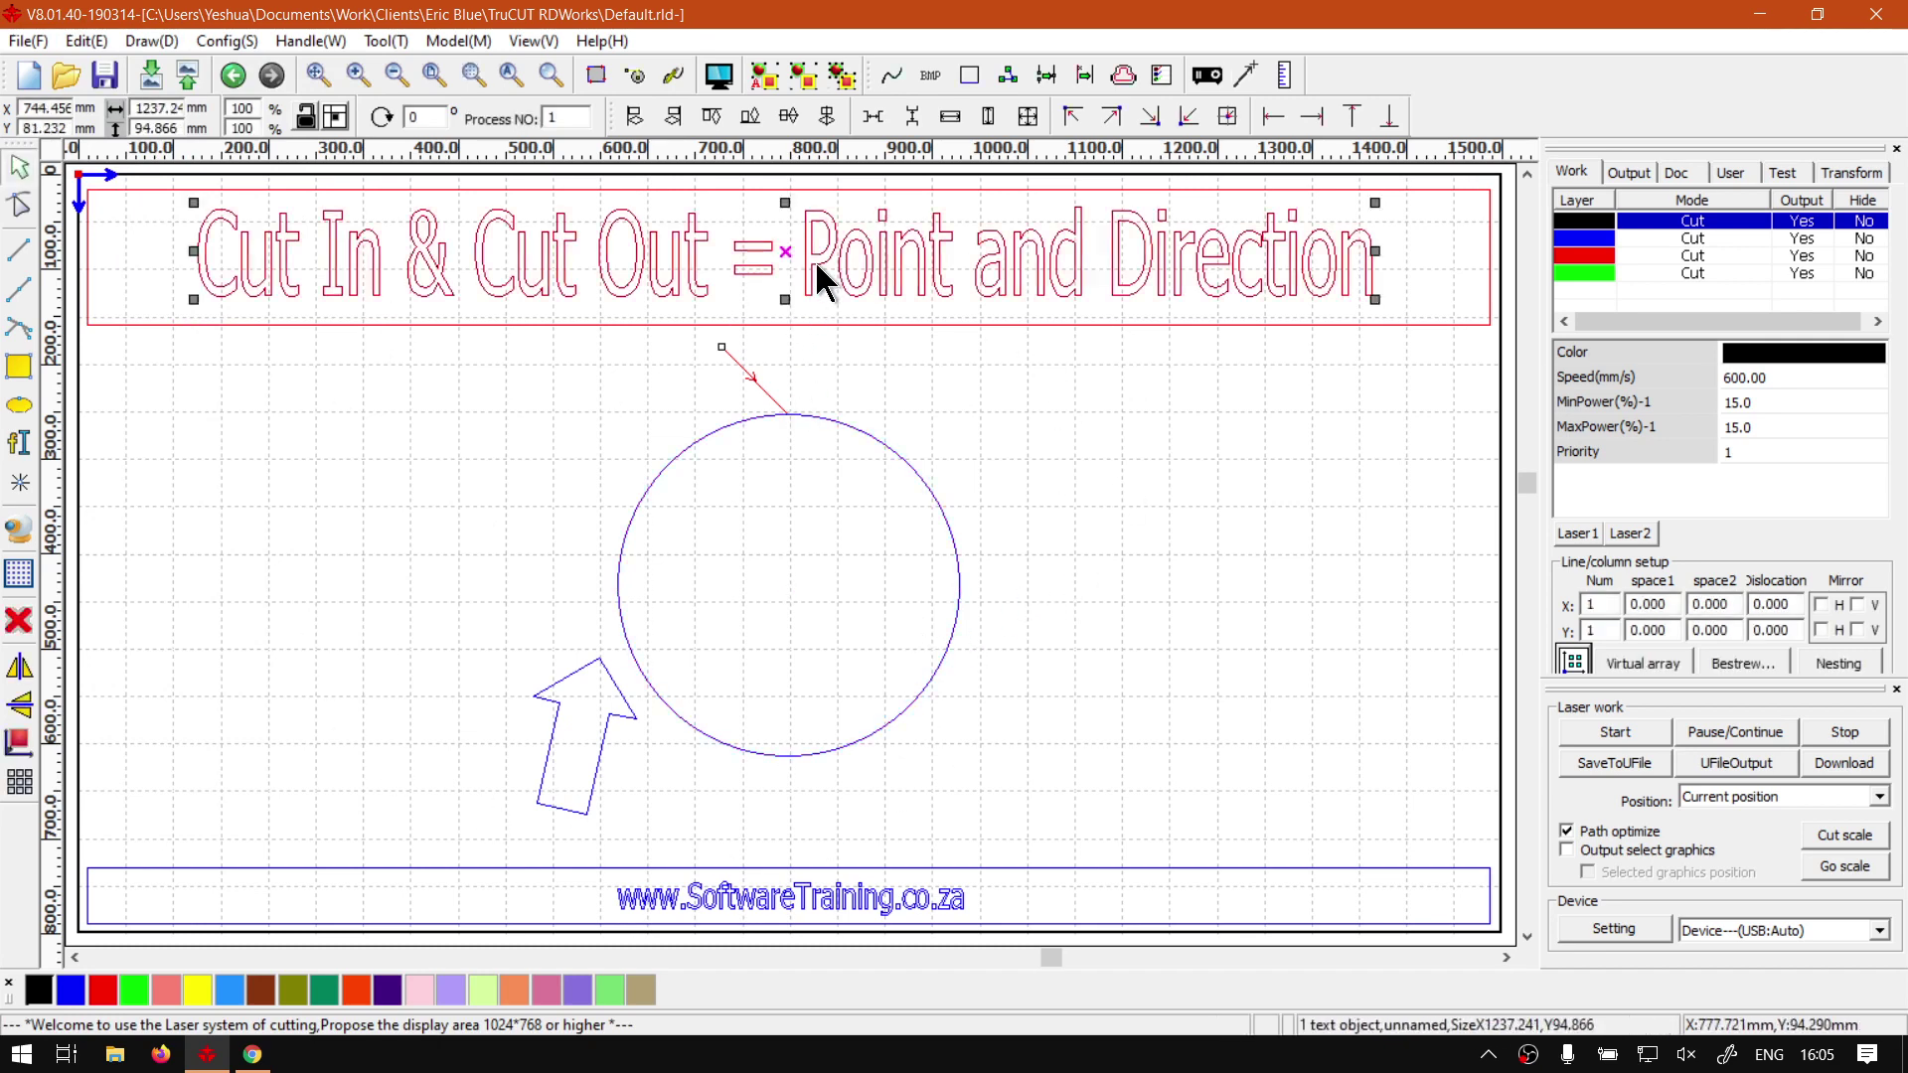
click(895, 457)
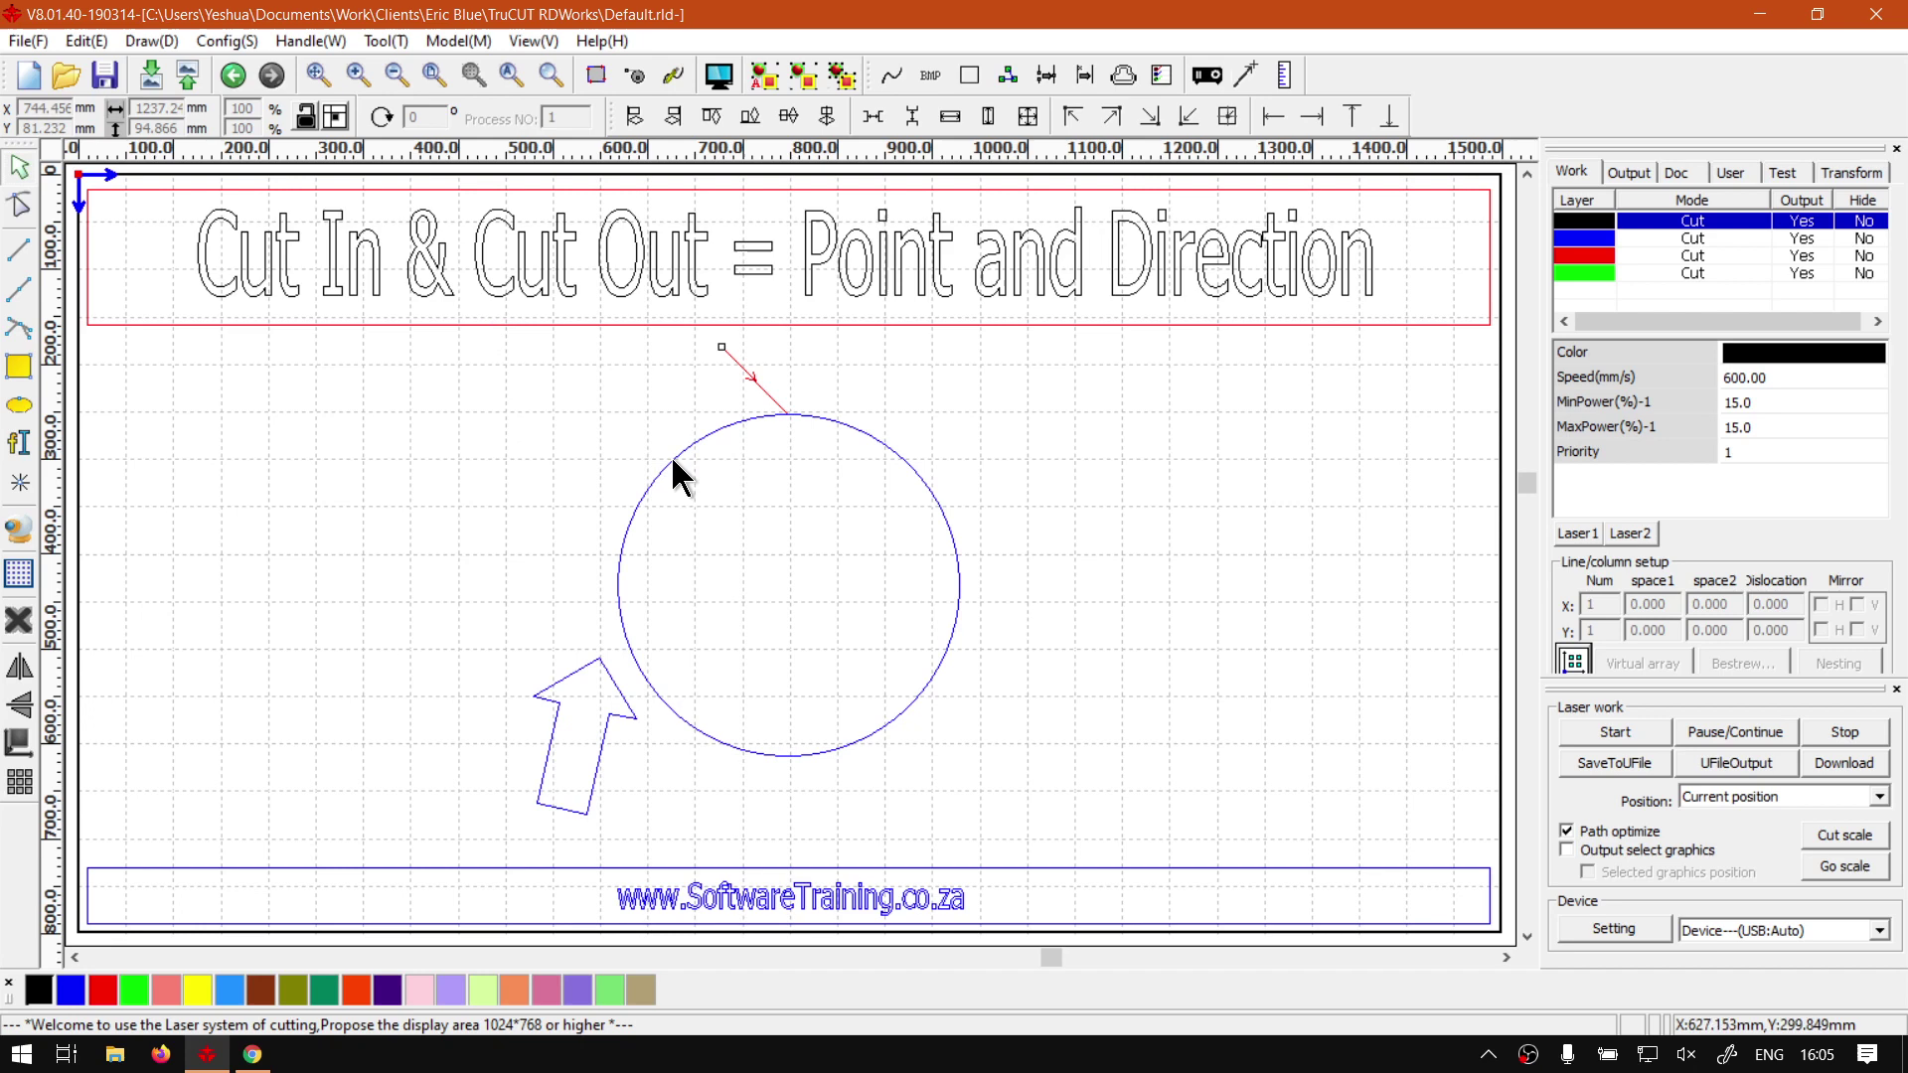
Turn on Edit > Set Cut Direction and select the circle
click(91, 41)
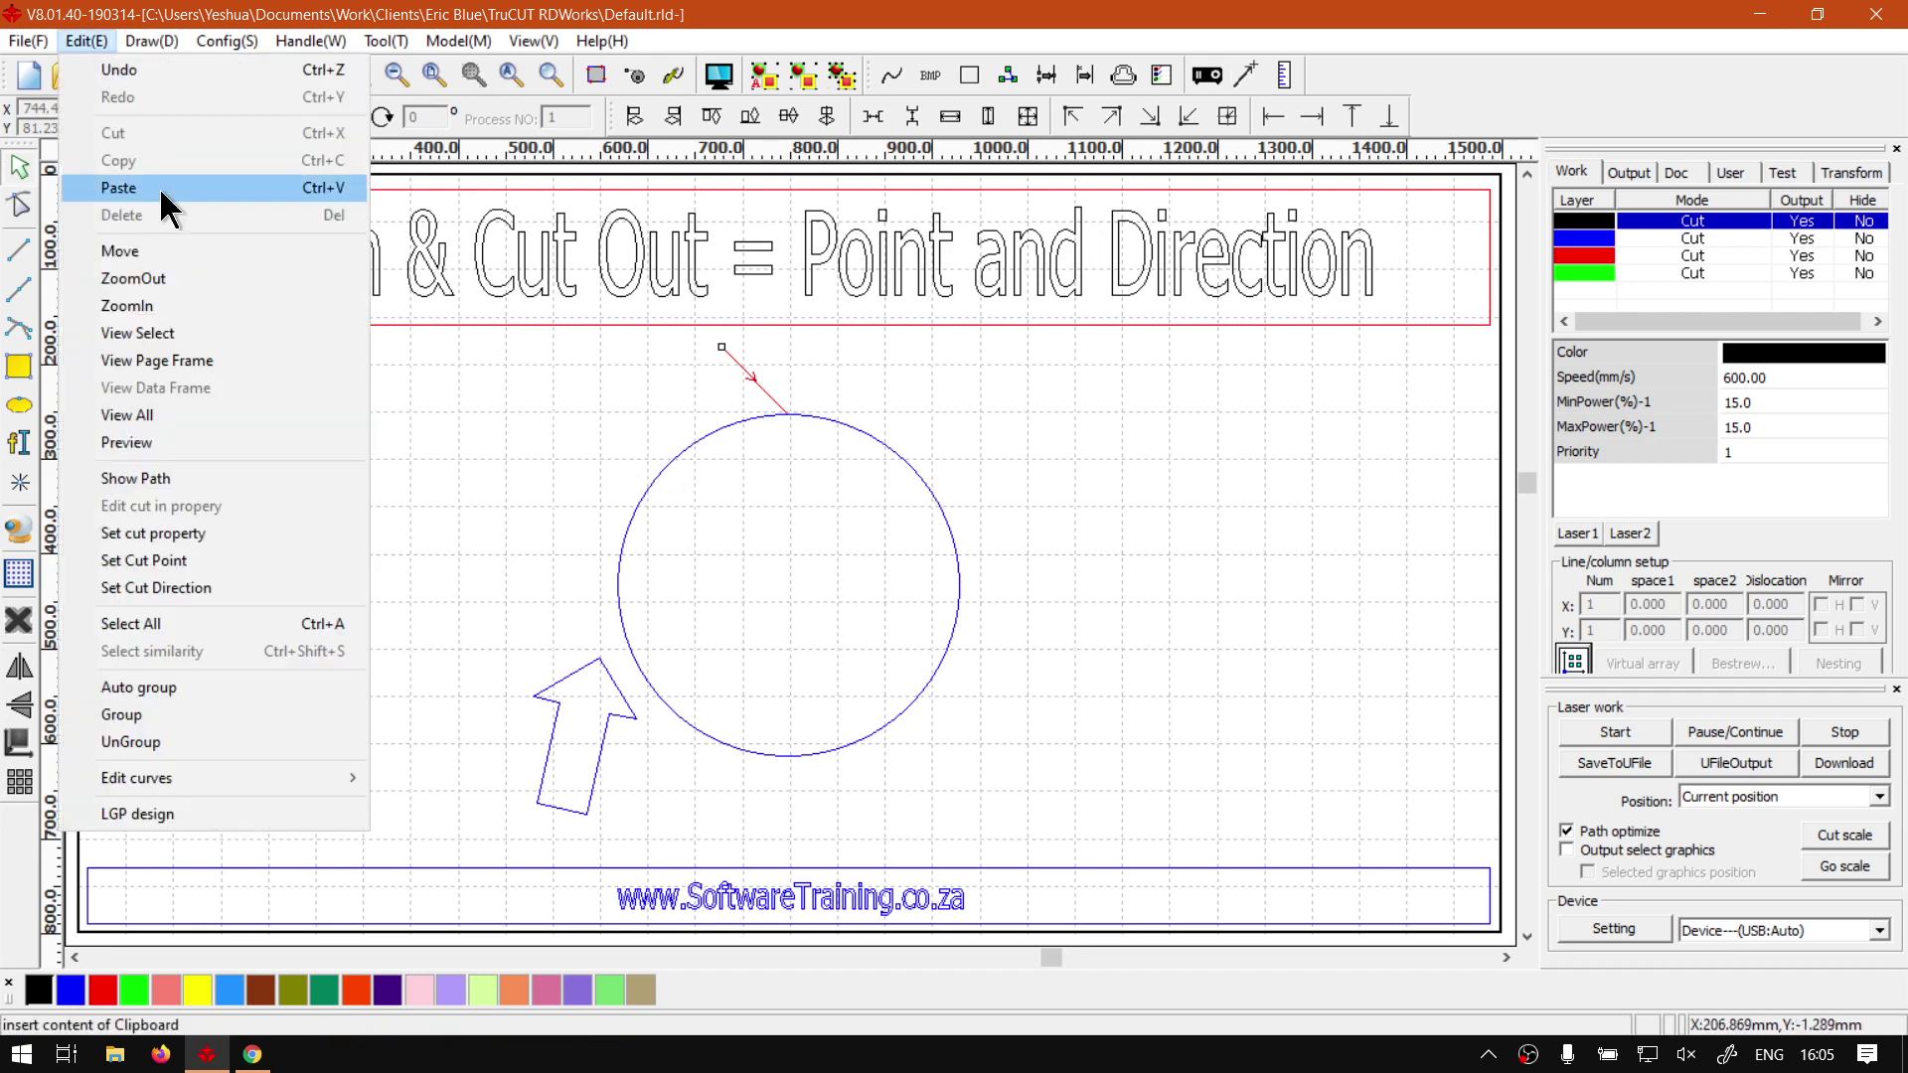
click(229, 586)
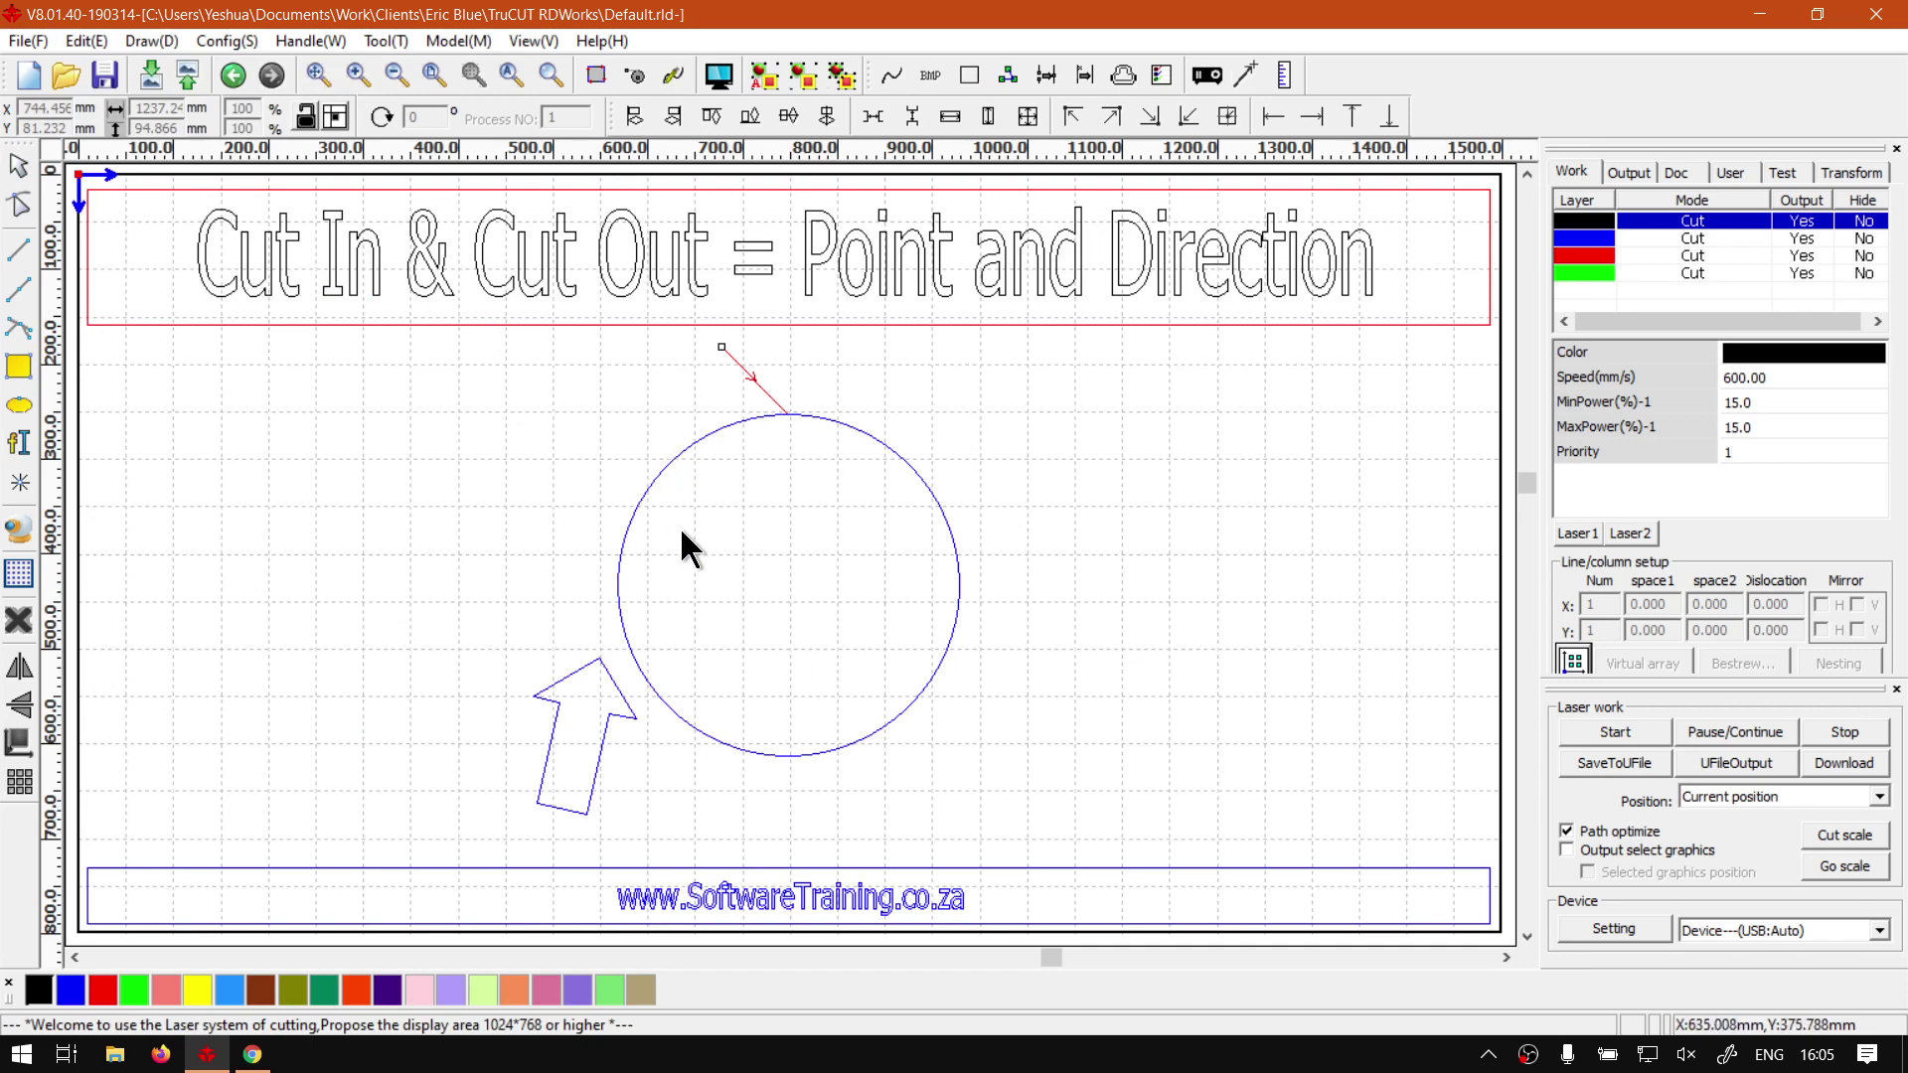
click(933, 494)
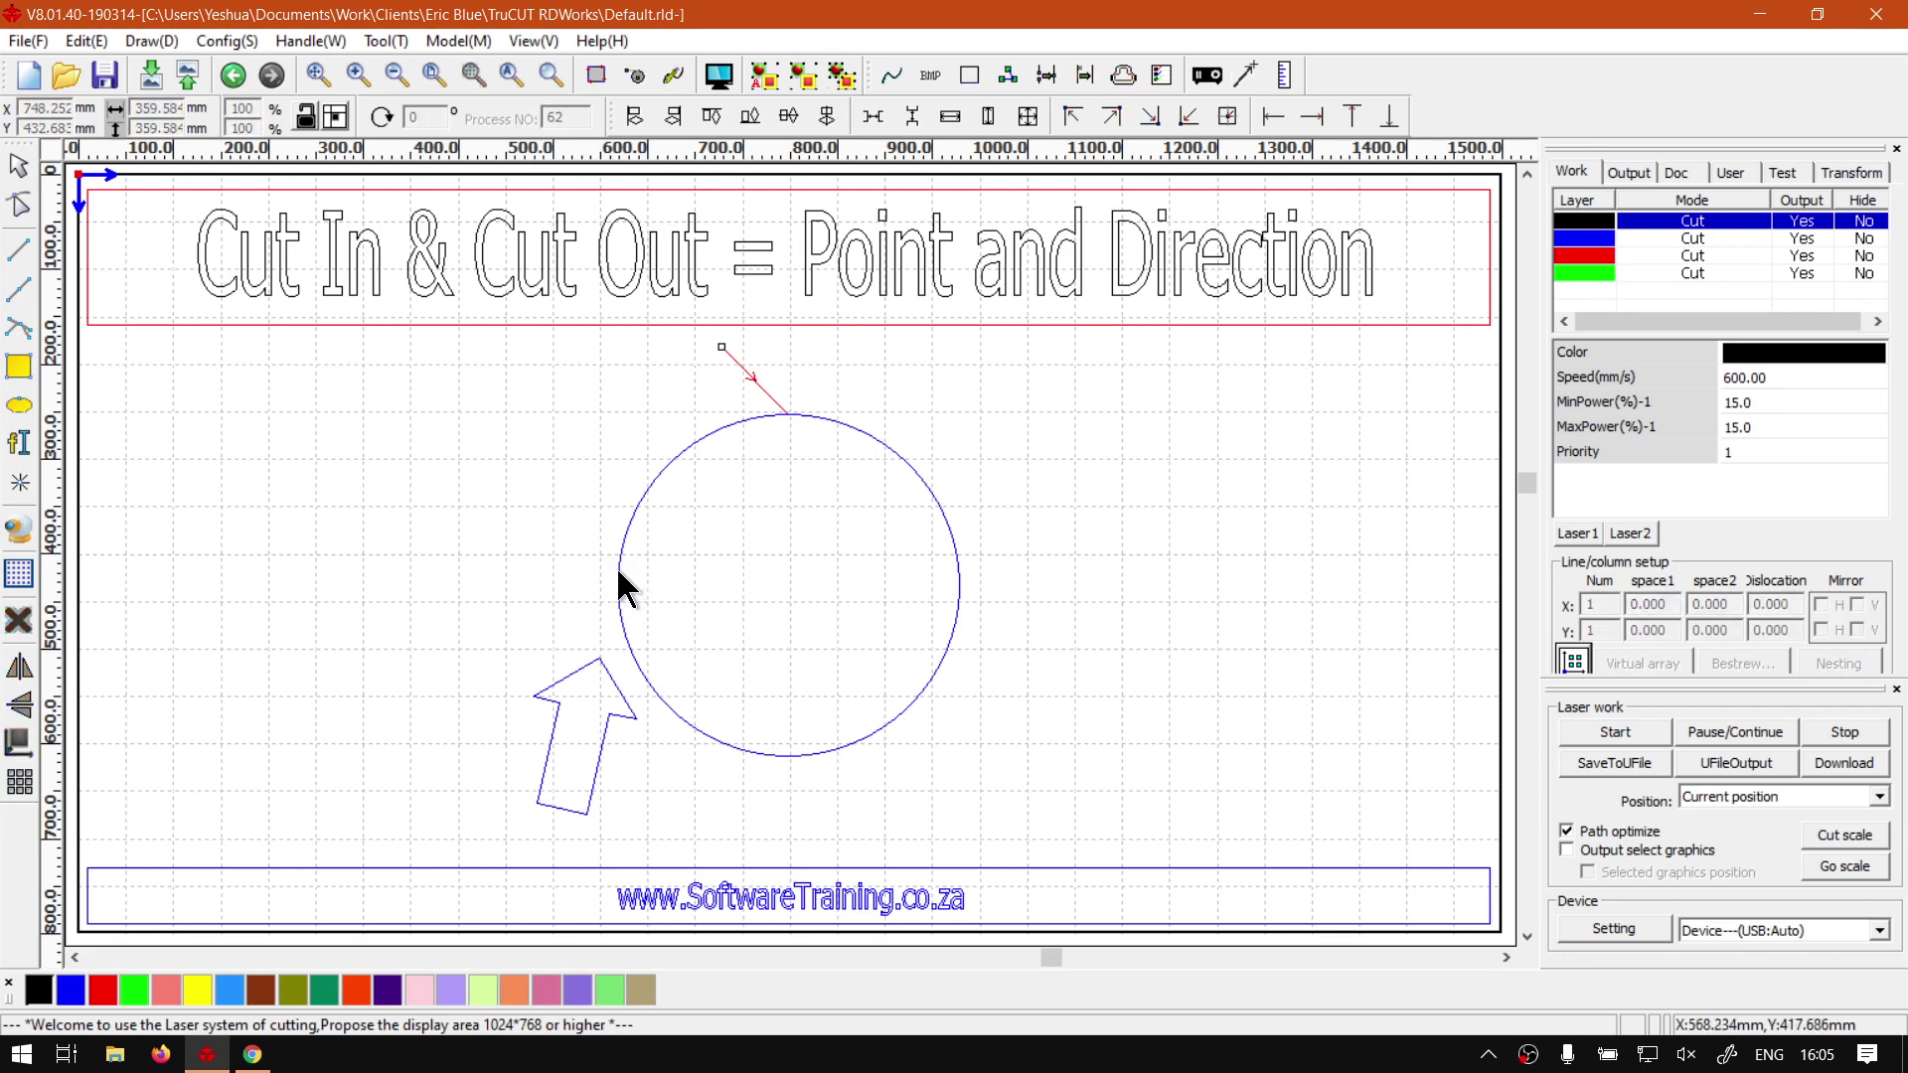
Reverse the circle's cut direction at its top node, then restore it to clockwise
scroll(775, 418, up, 3)
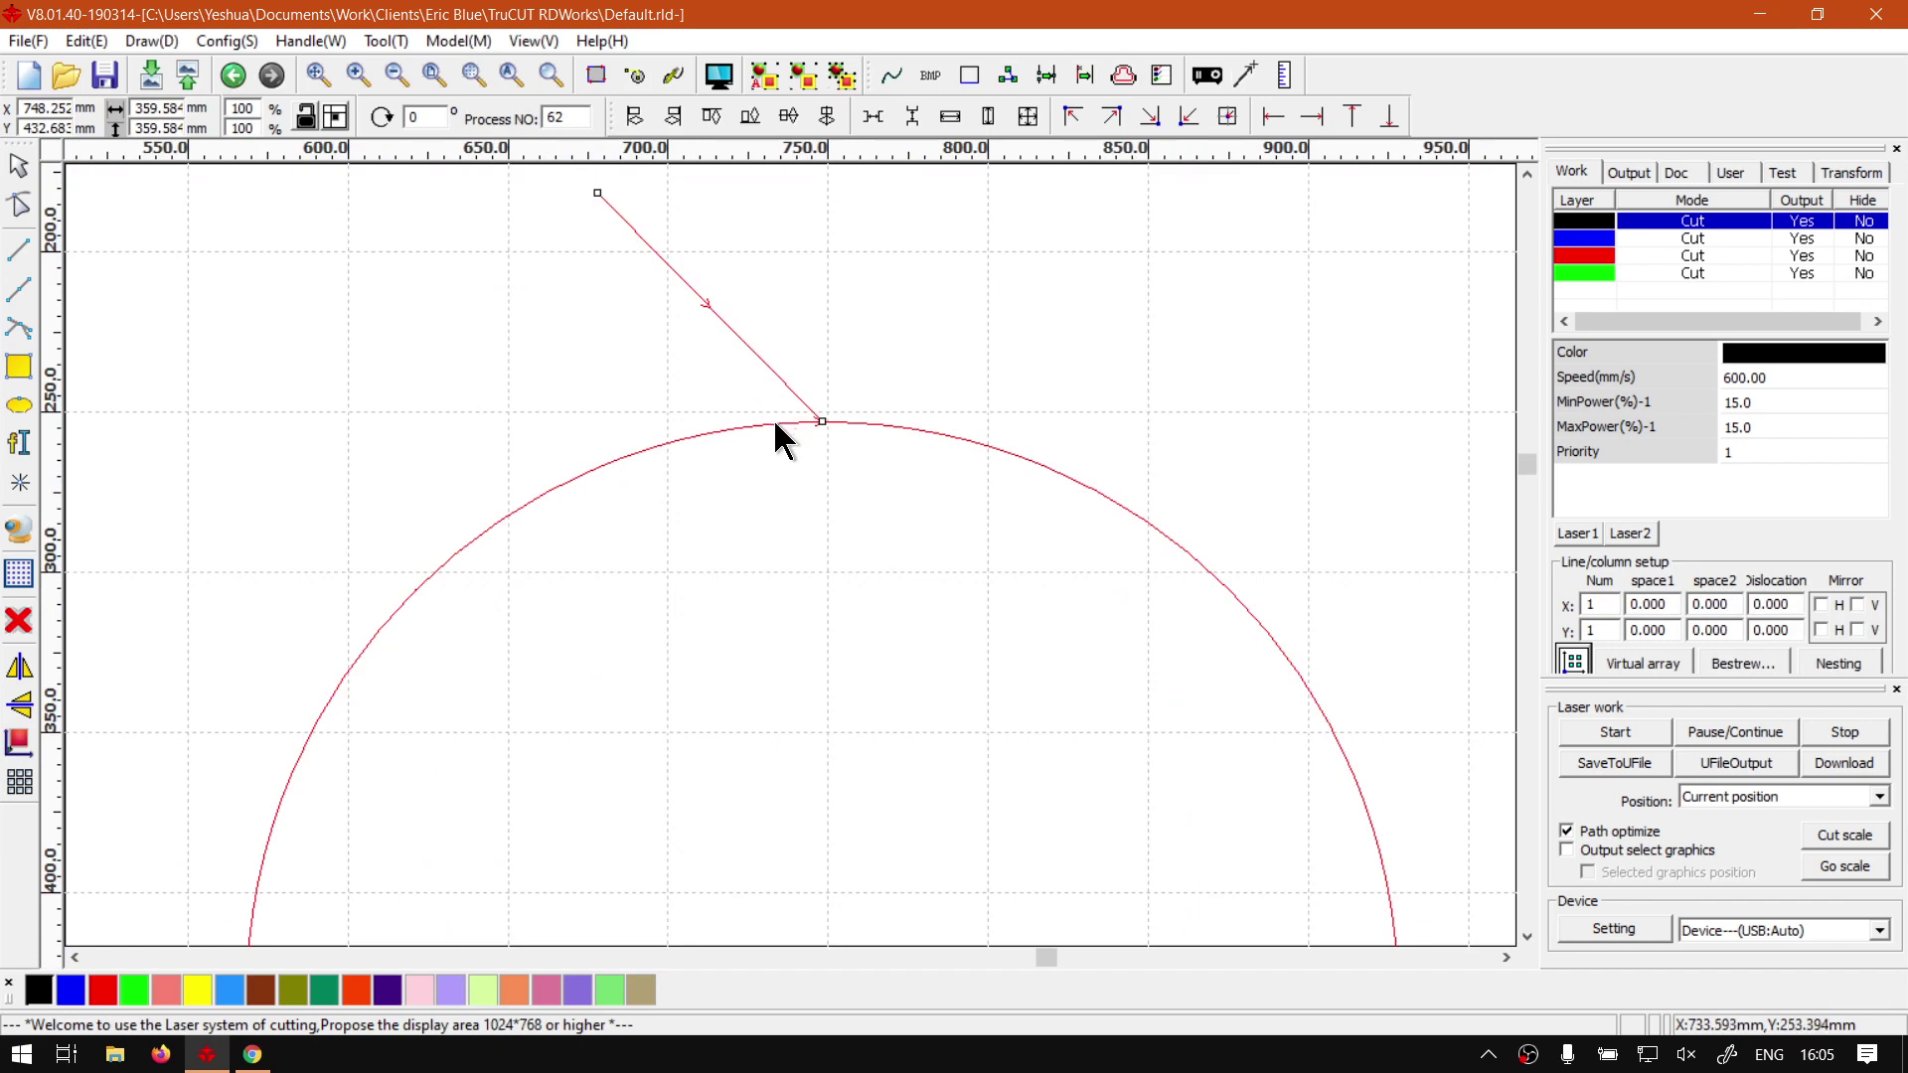
scroll(773, 419, down, 3)
scroll(780, 456, up, 2)
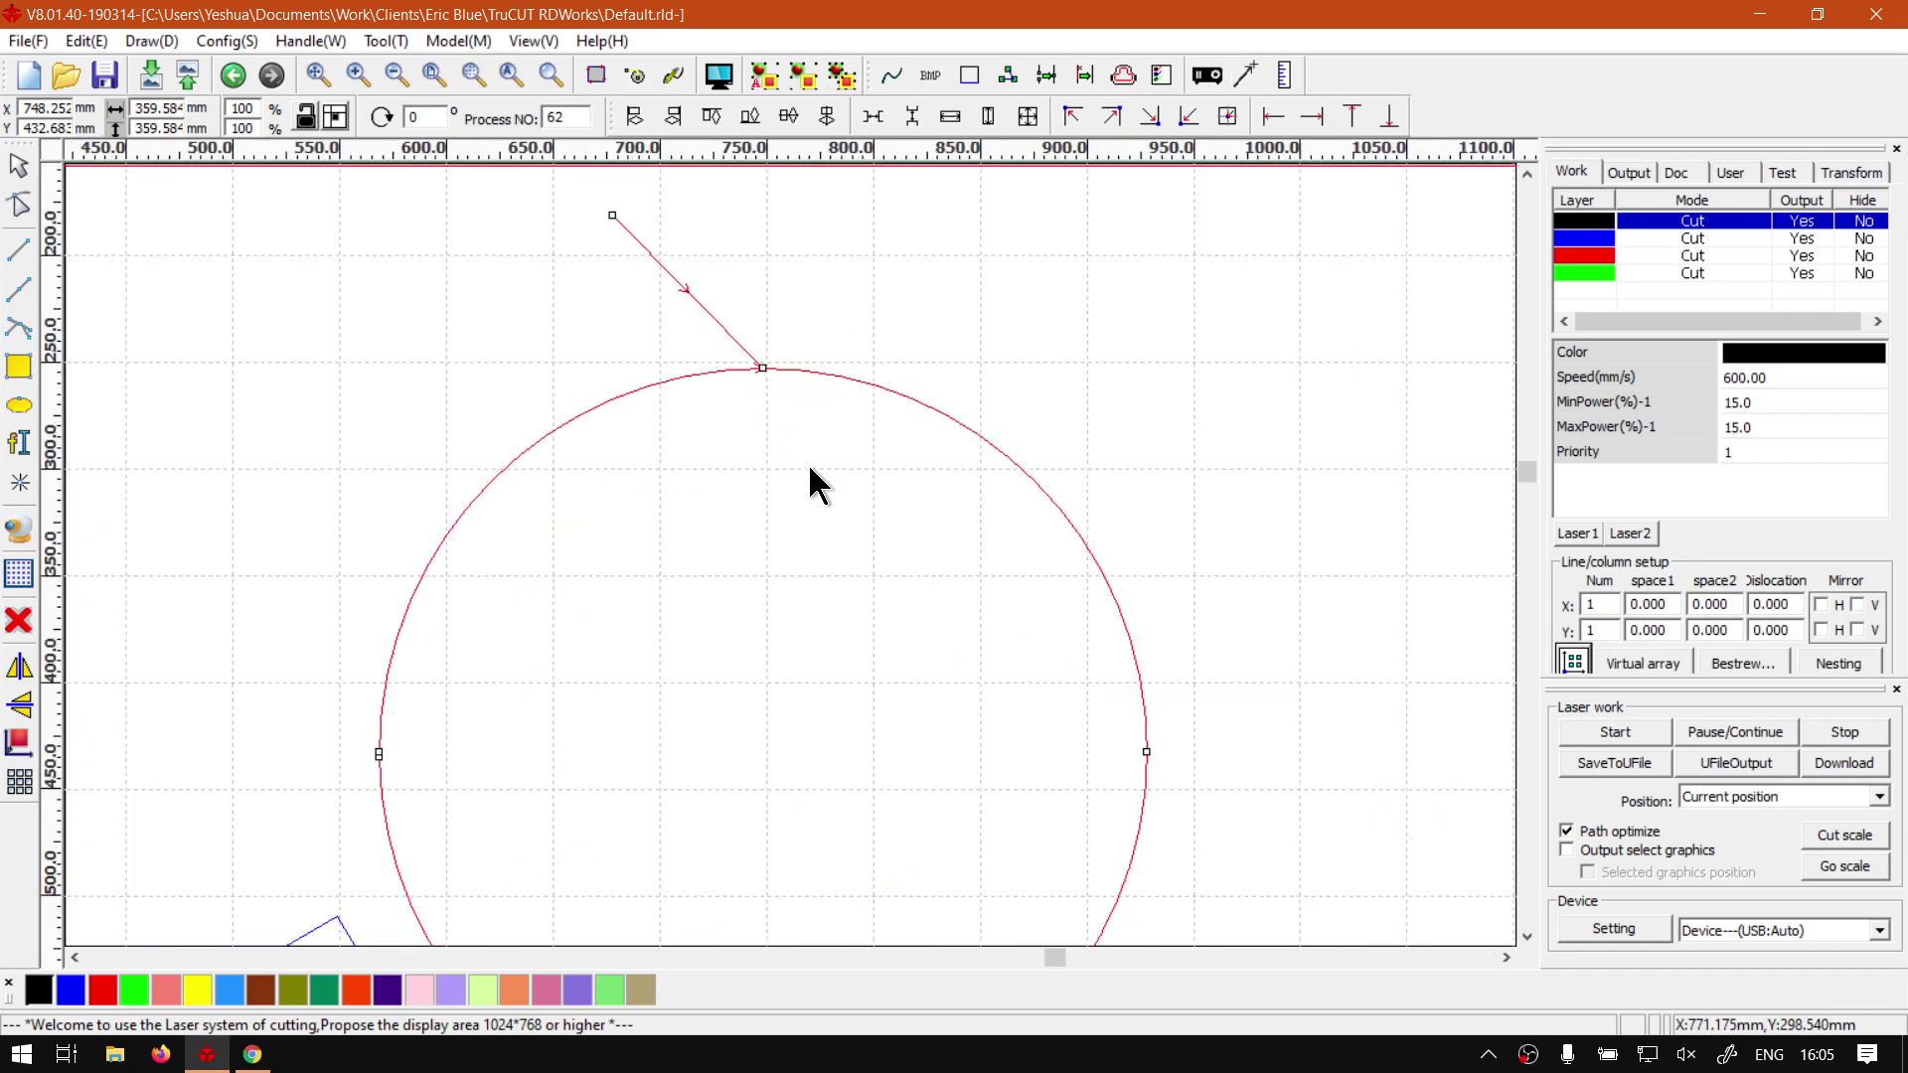
scroll(773, 465, down, 1)
scroll(773, 465, up, 1)
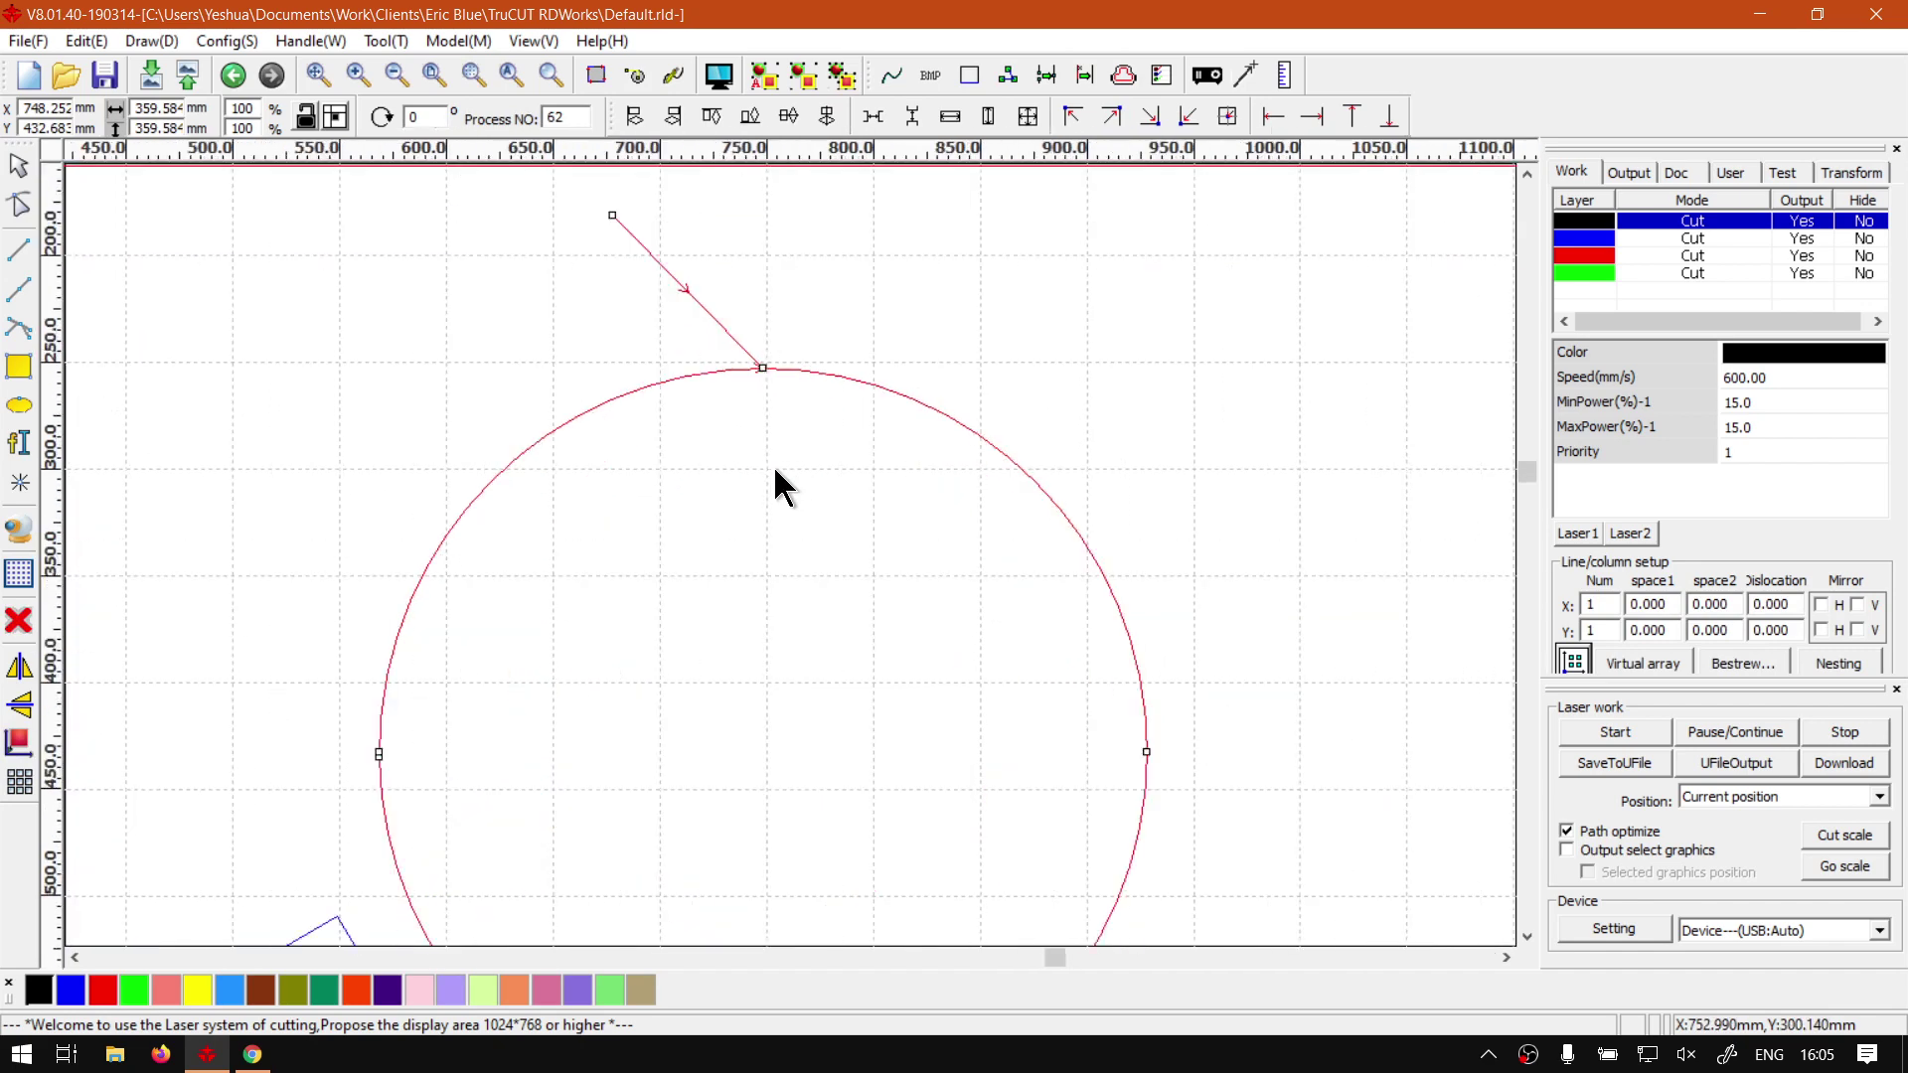
click(726, 370)
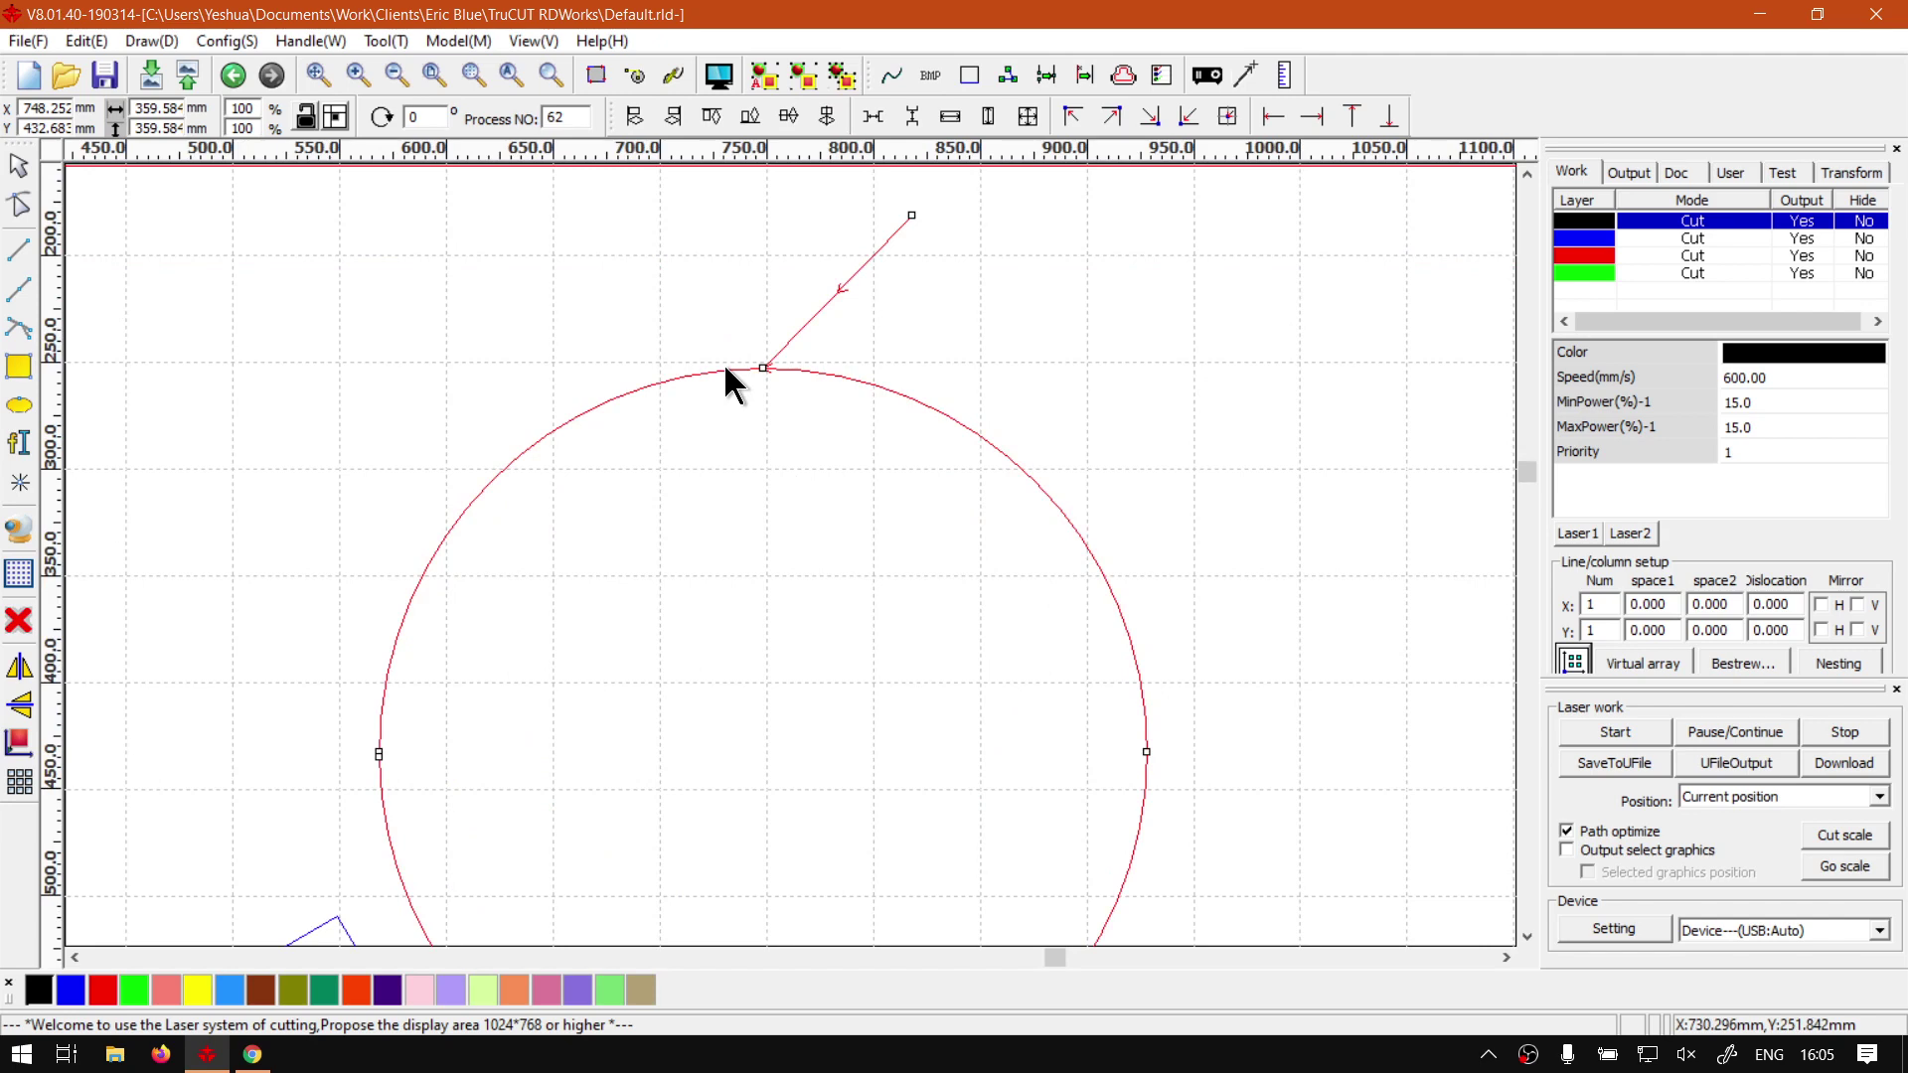
click(726, 368)
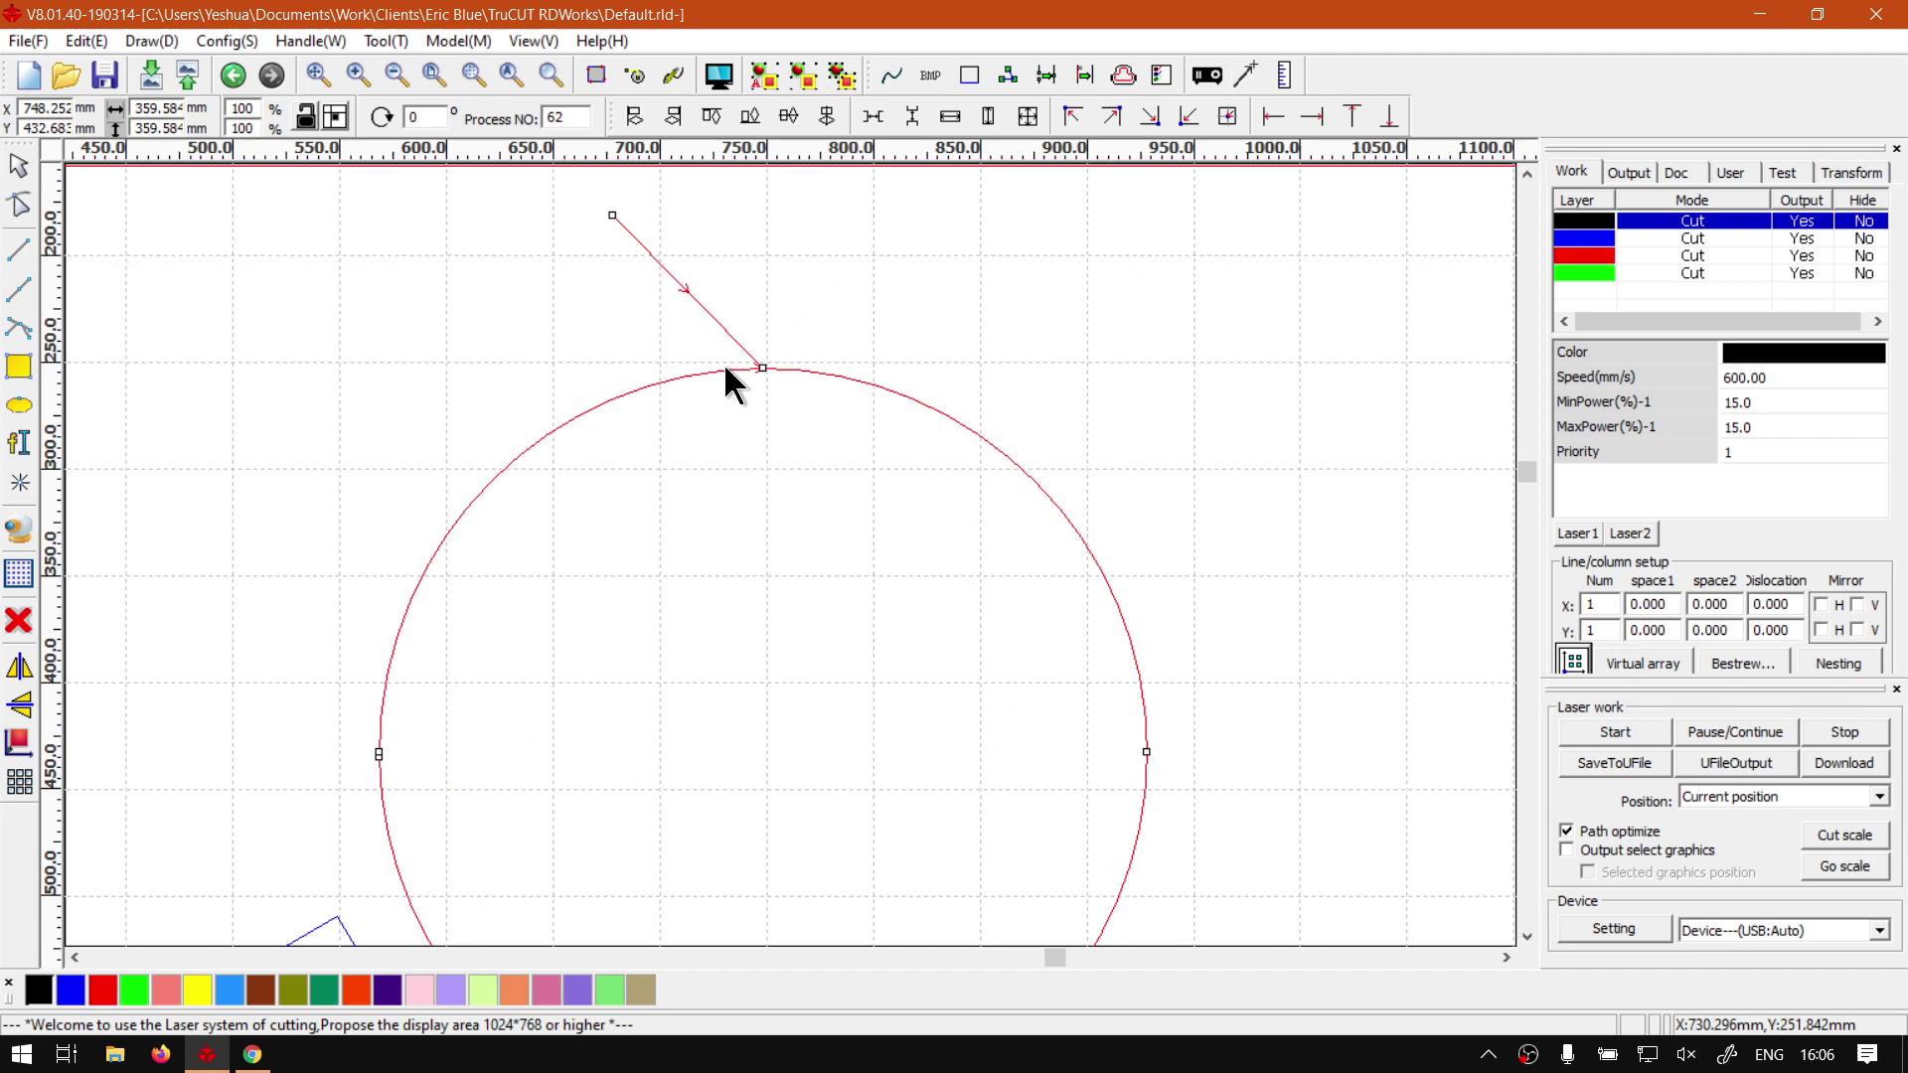
Zoom out to the whole page and deselect the circle
scroll(726, 369, down, 1)
scroll(726, 369, up, 2)
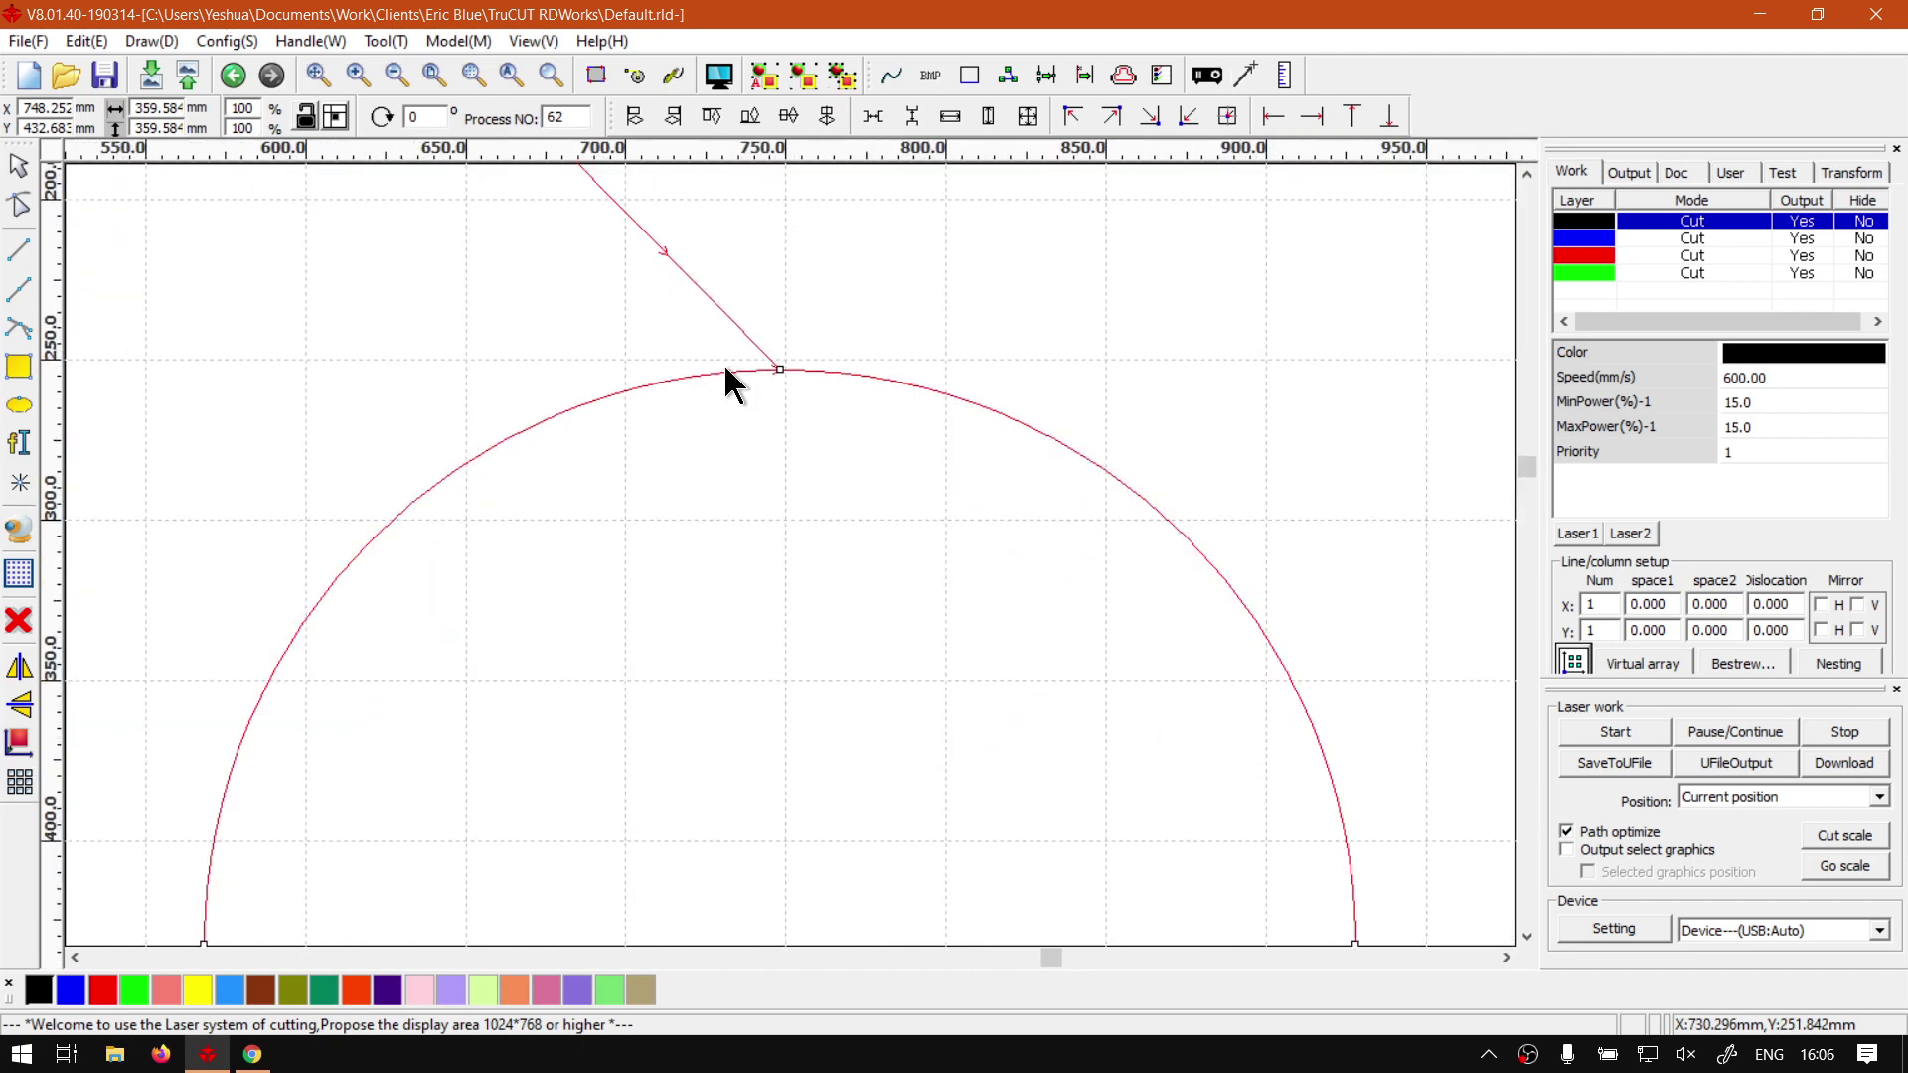
scroll(726, 368, down, 2)
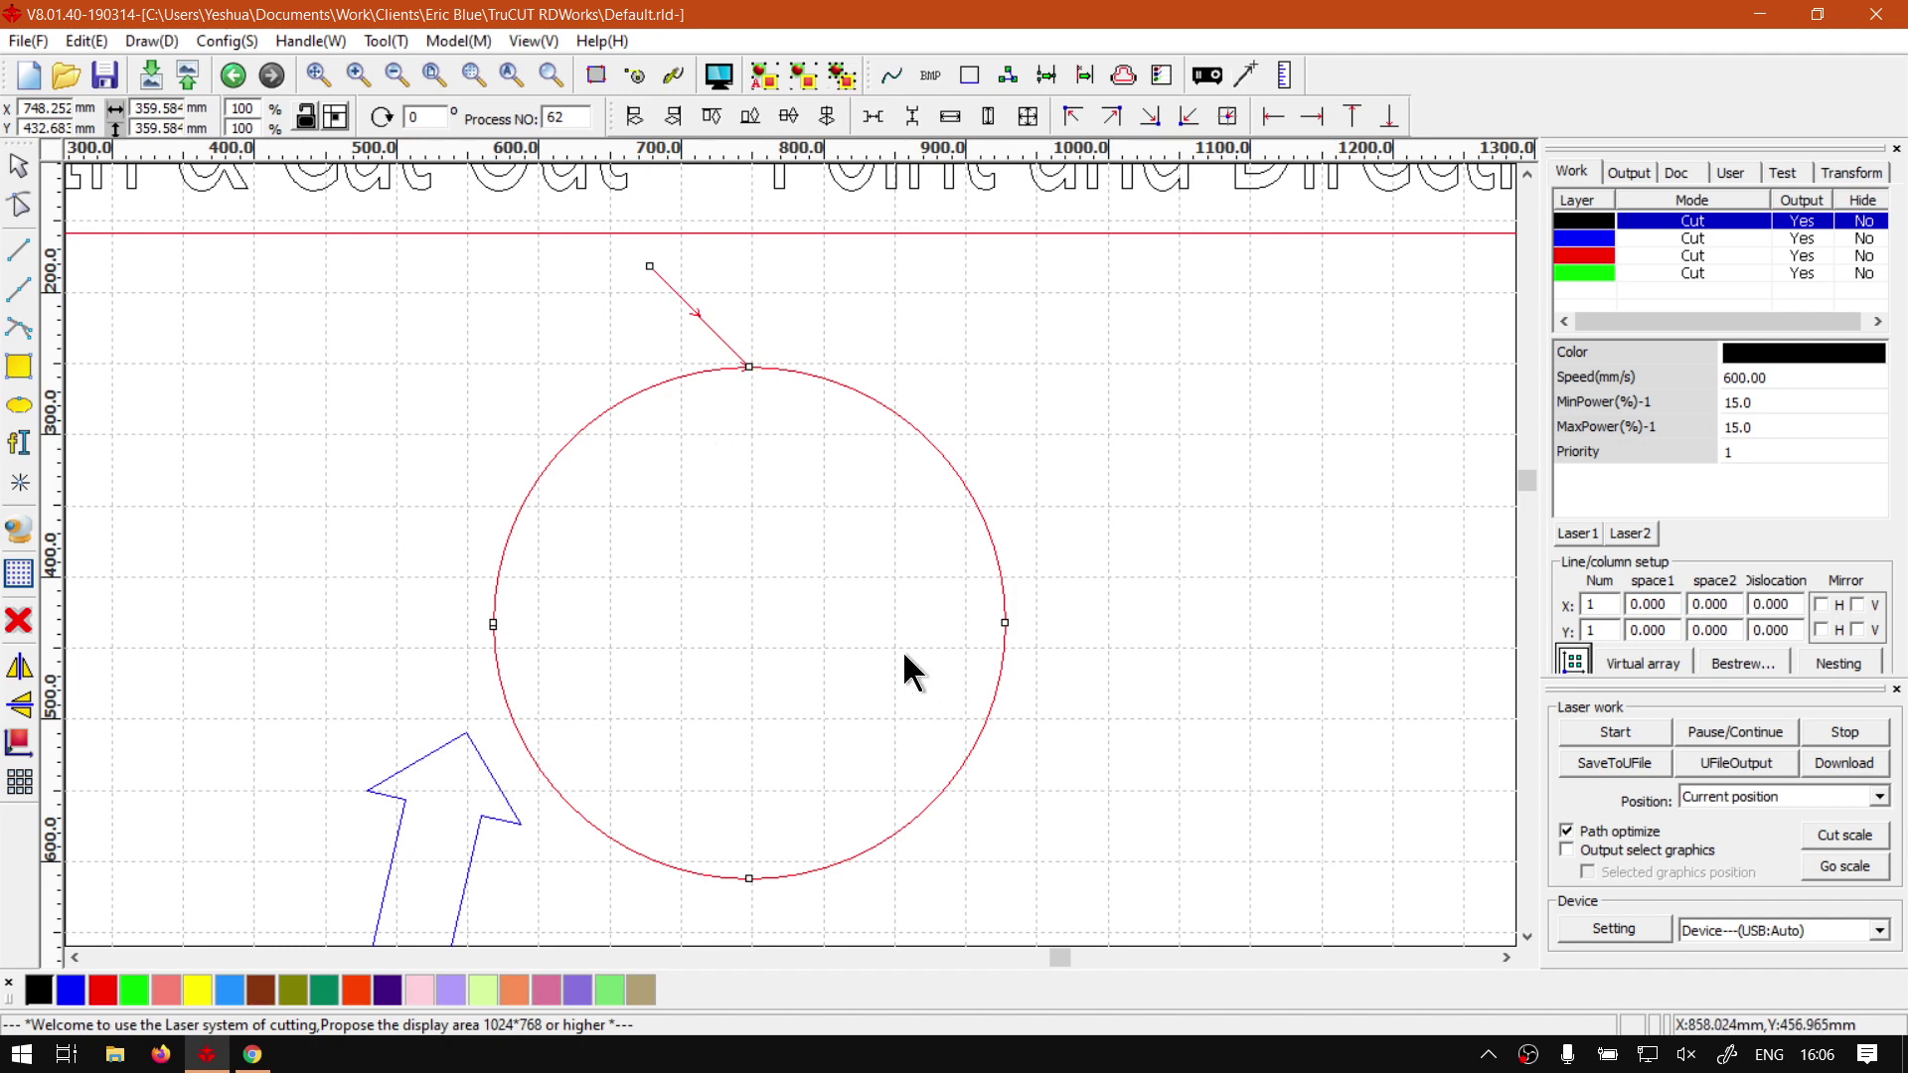
click(434, 74)
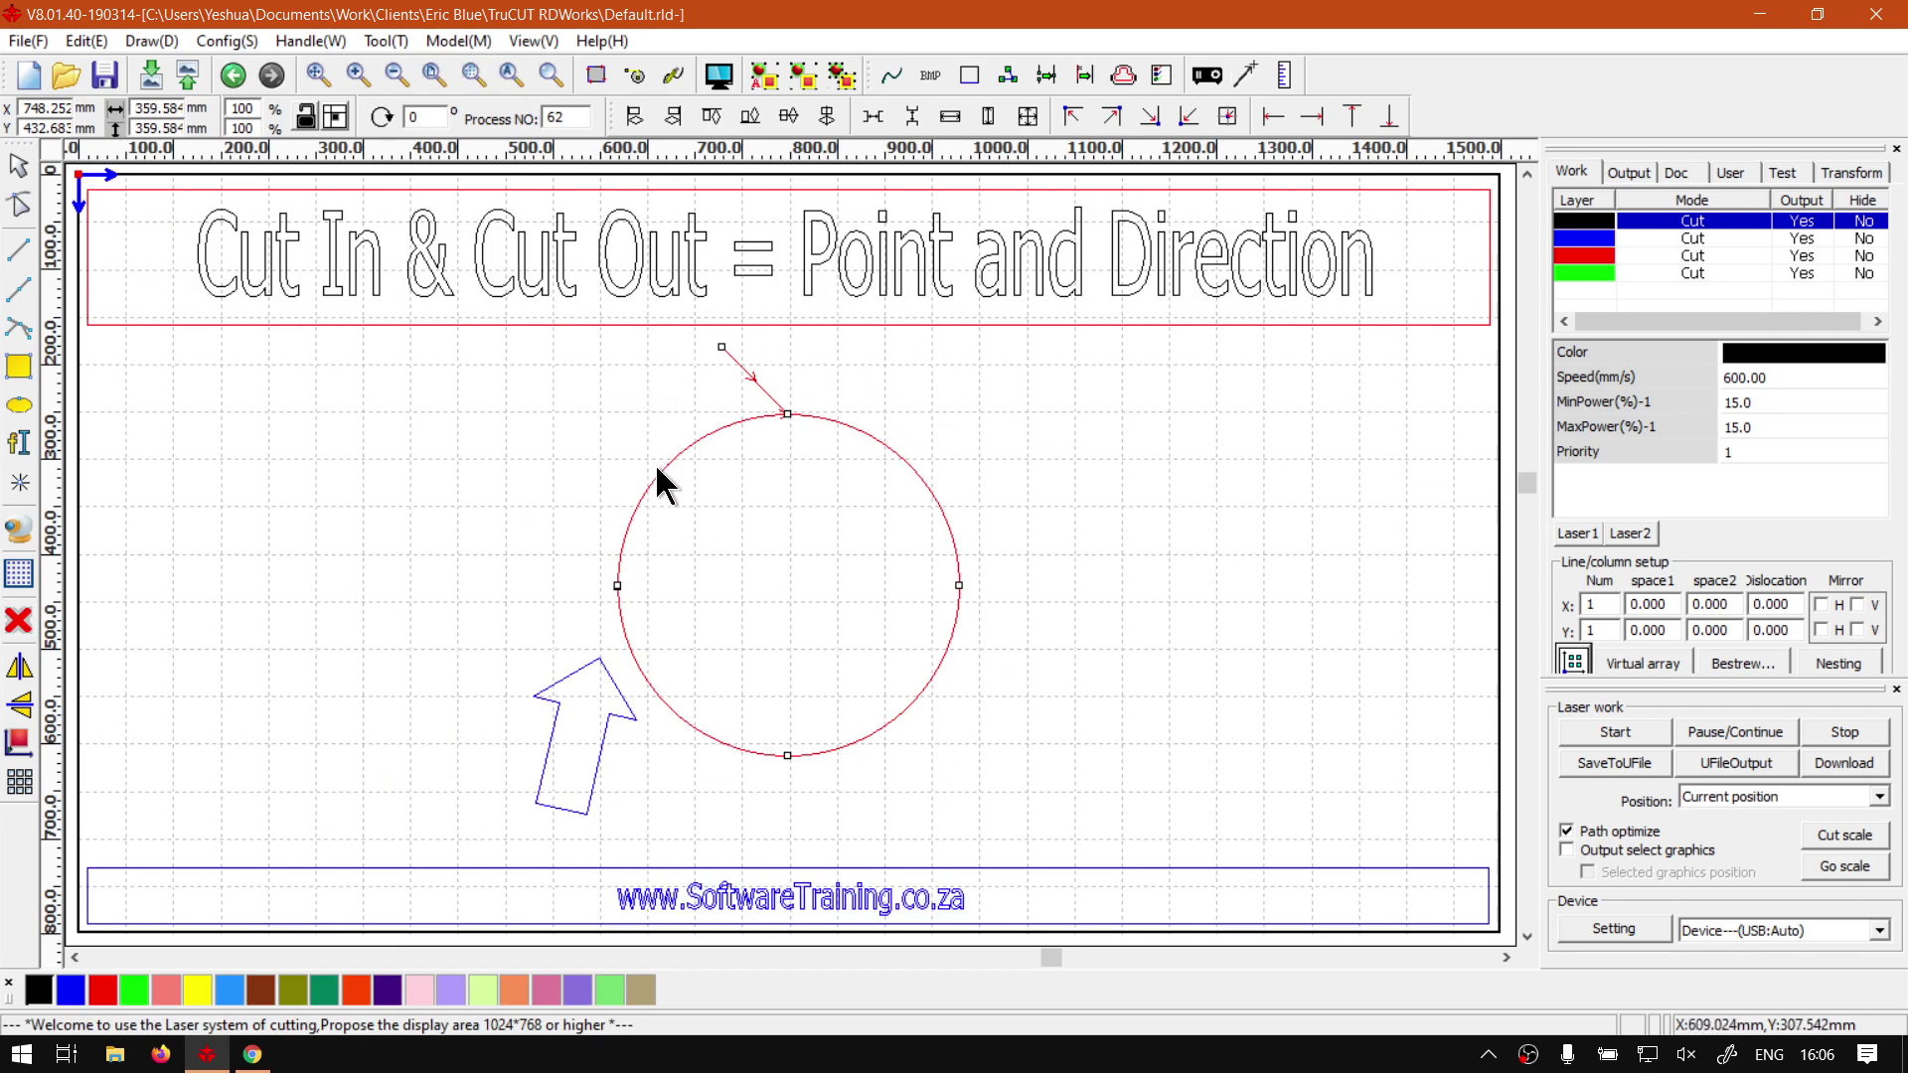
click(746, 473)
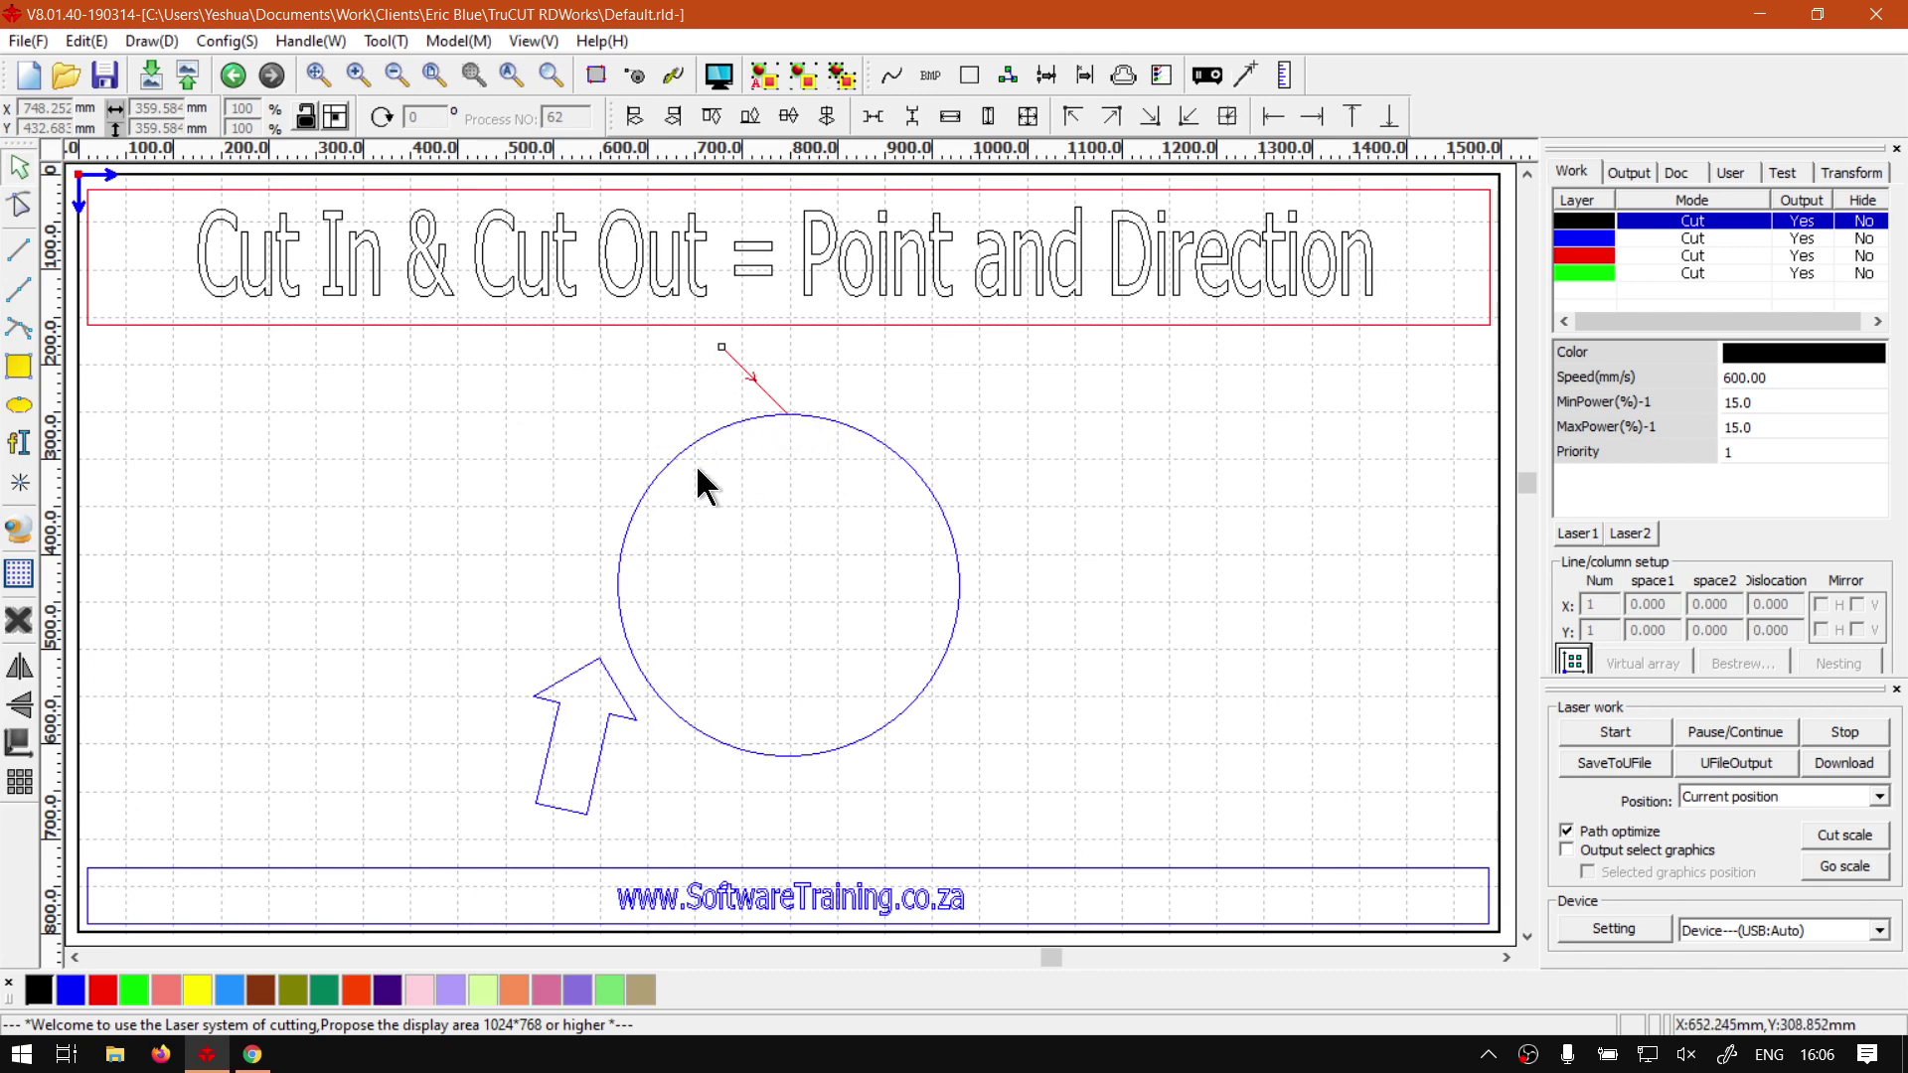
Switch to Google Chrome showing the softwaretraining.co.za training videos home page
click(251, 1056)
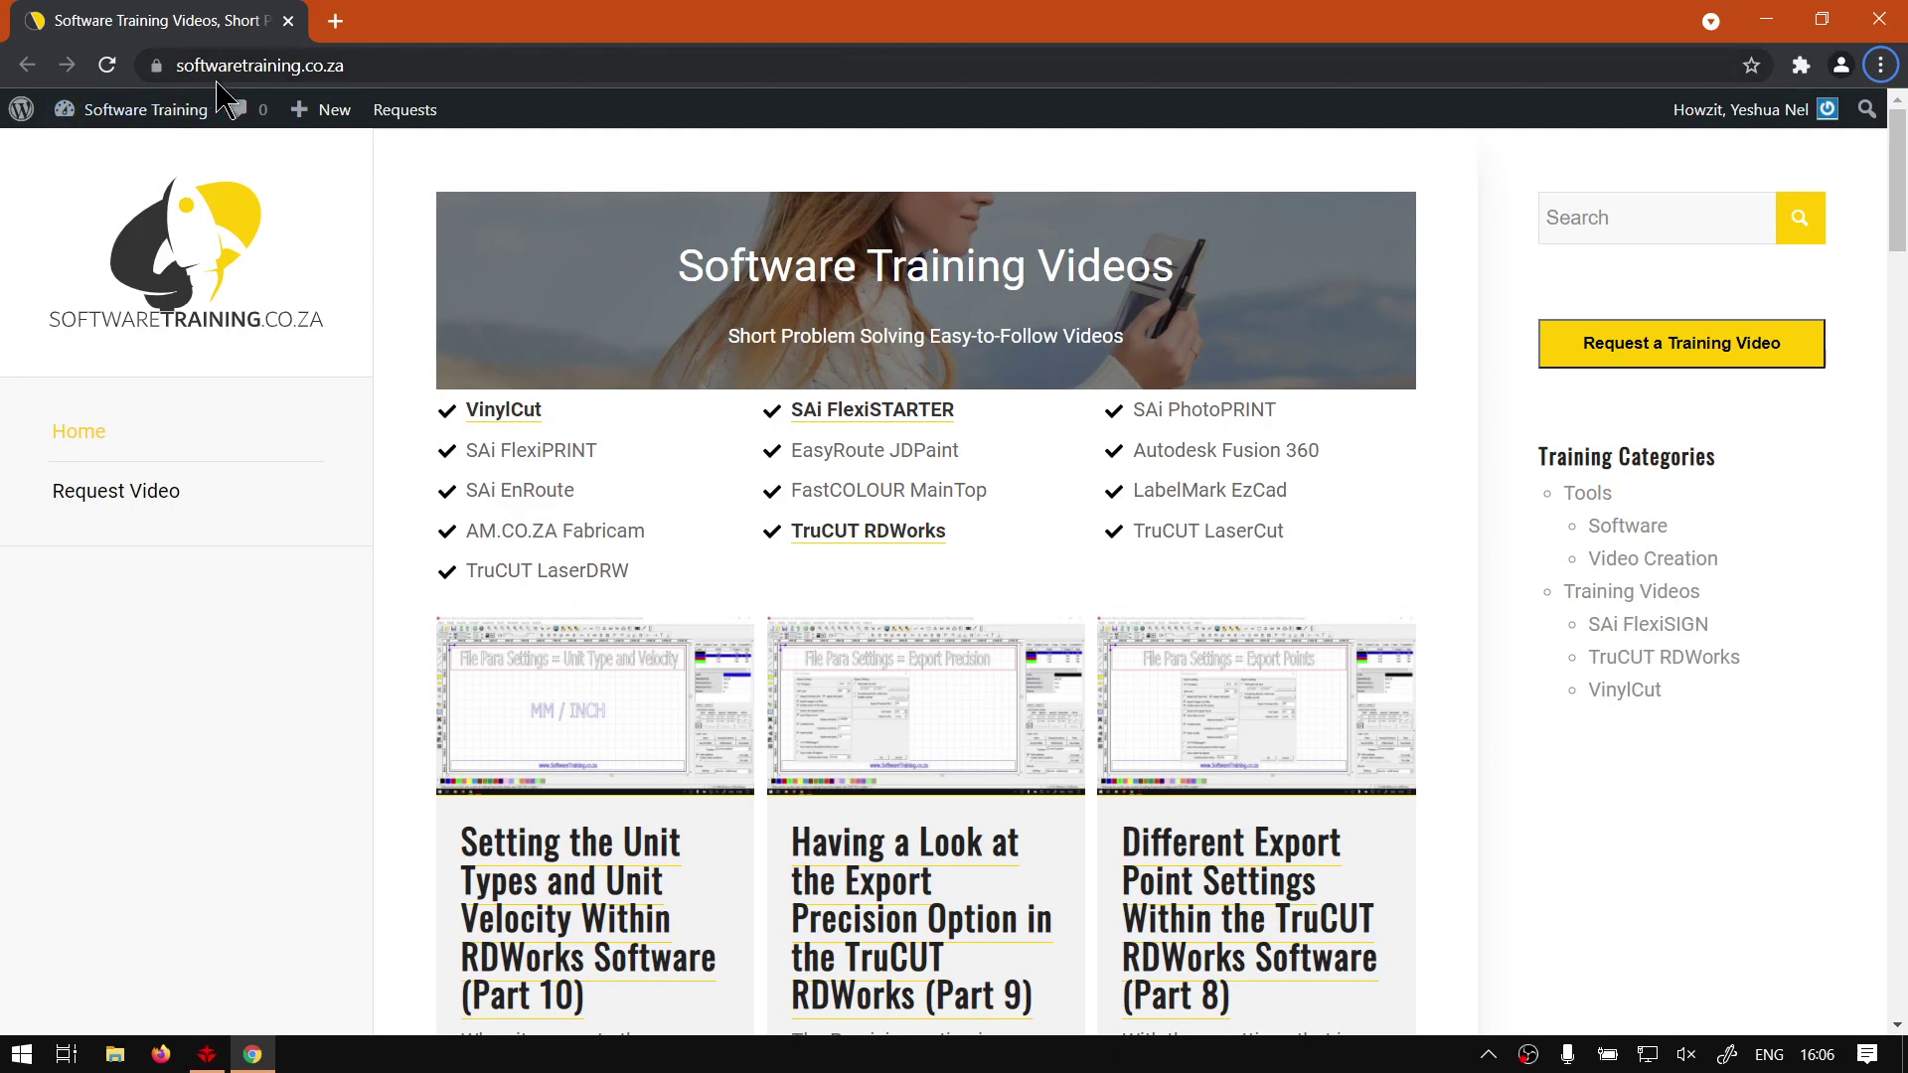